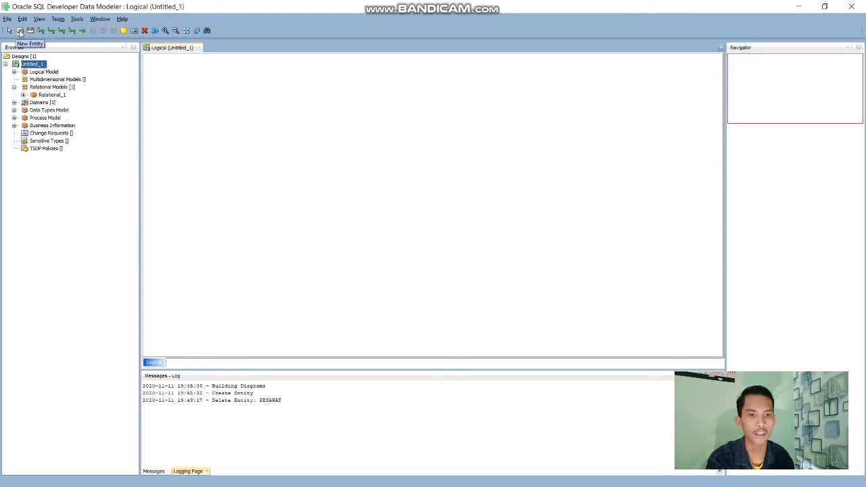
# Step: Create a new entity near the upper-left corner of the logical diagram and name it PESAWAT
pyautogui.click(20, 31)
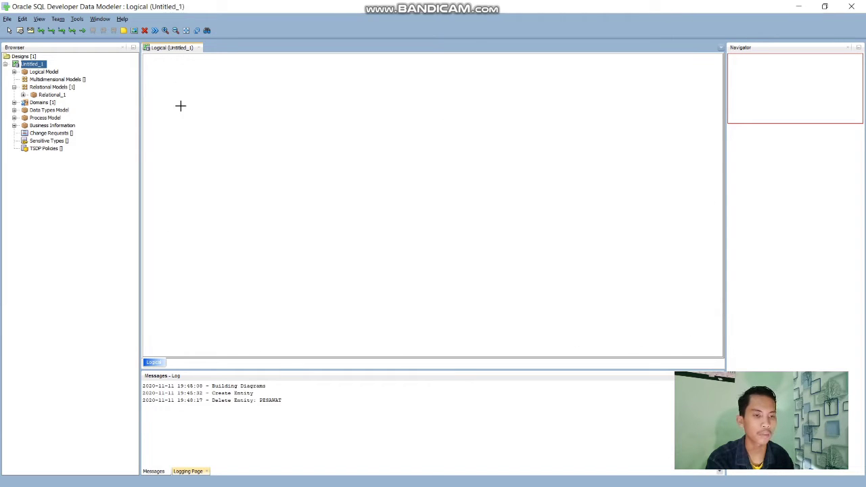
pyautogui.click(166, 75)
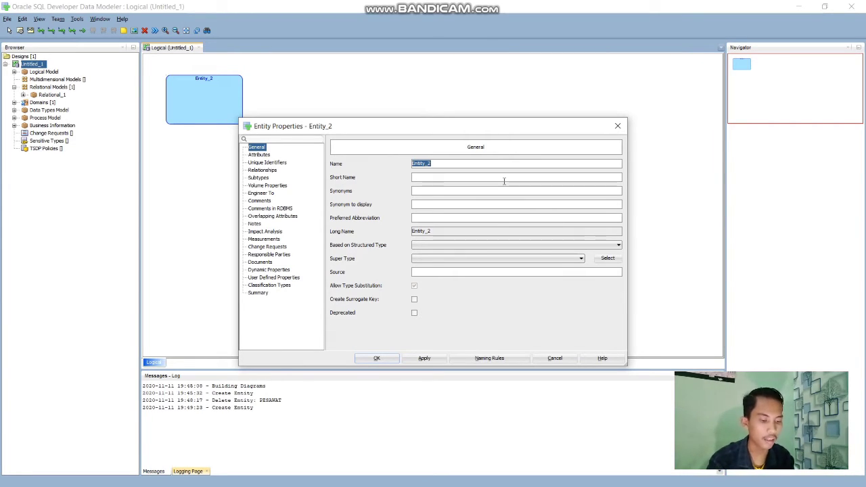
pyautogui.write('PES')
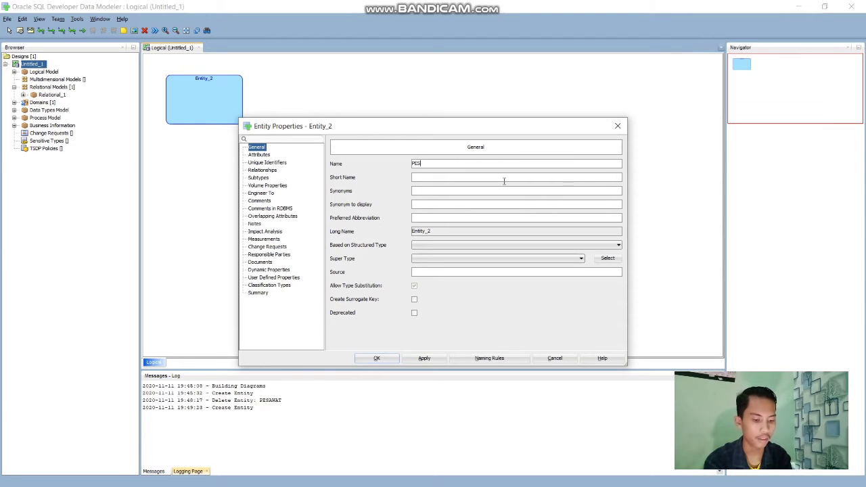
pyautogui.write('AWAT')
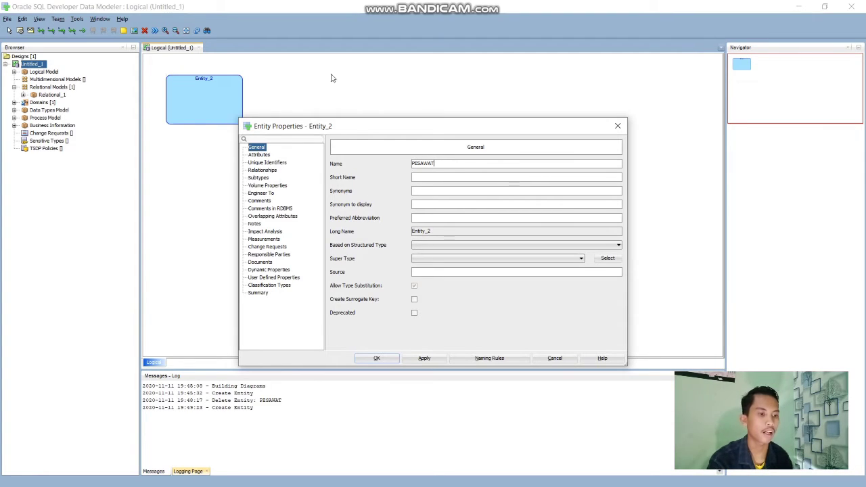
# Step: Add a first attribute named ID_Penumpang to the new entity
pyautogui.click(261, 155)
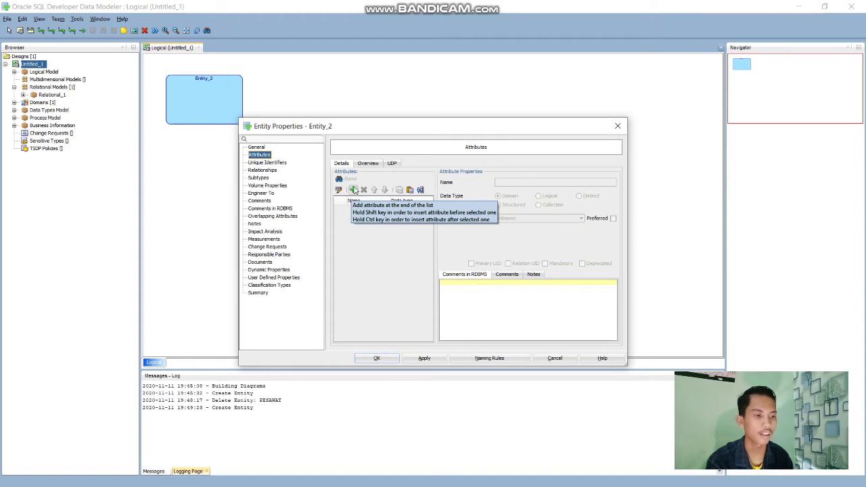
pyautogui.click(353, 192)
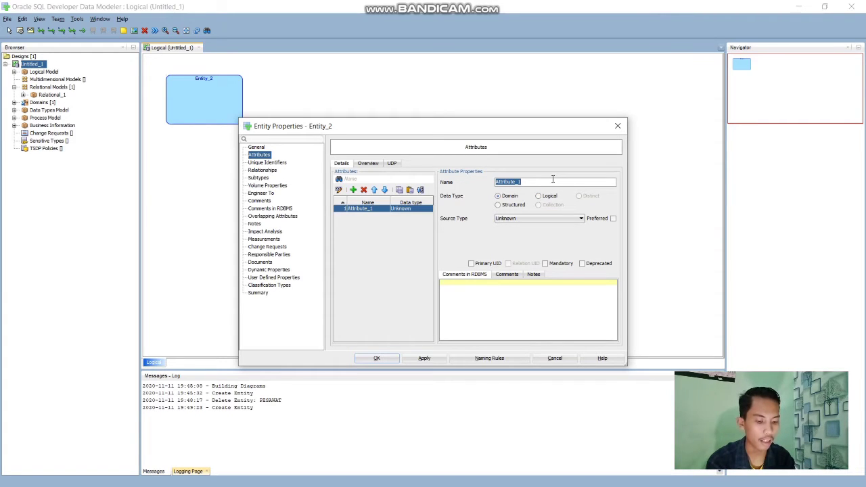
pyautogui.write('ID')
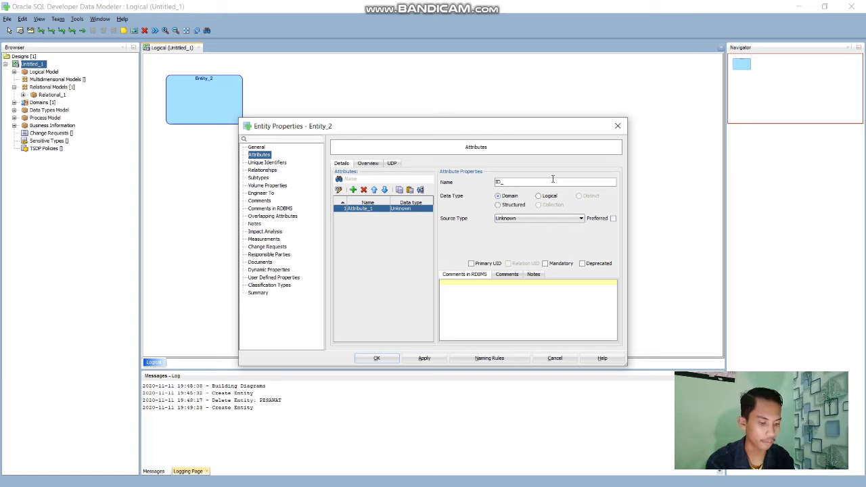
pyautogui.write('_Penumpang')
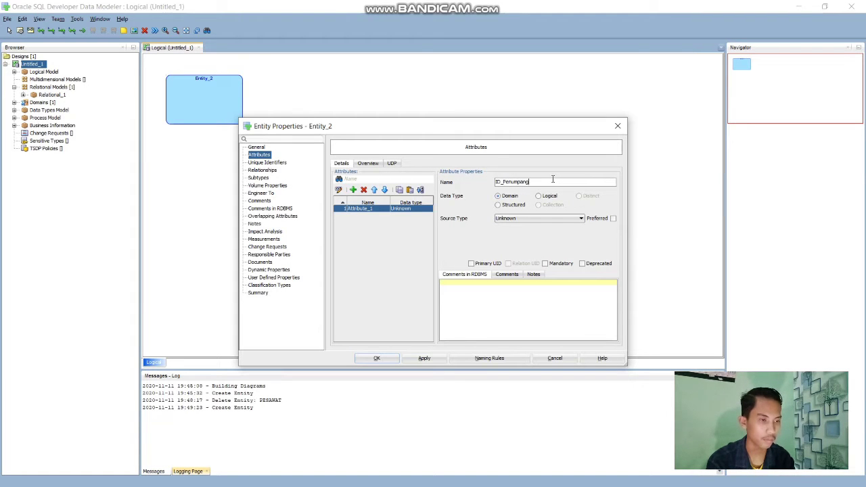
# Step: Rename the entity to PENUMPANG in its general properties
pyautogui.click(257, 147)
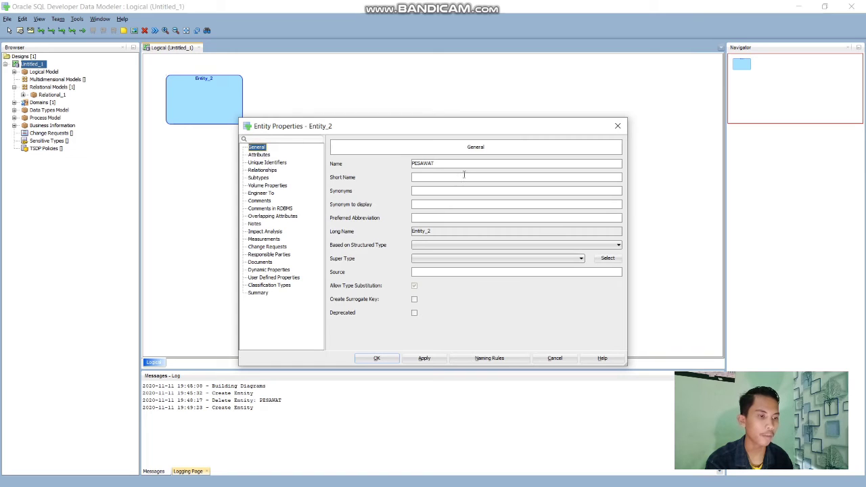
pyautogui.click(441, 162)
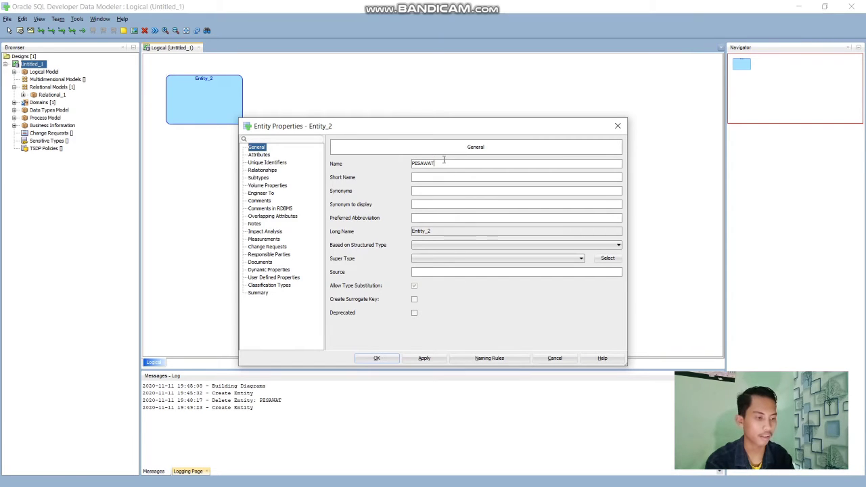
pyautogui.write('PEN')
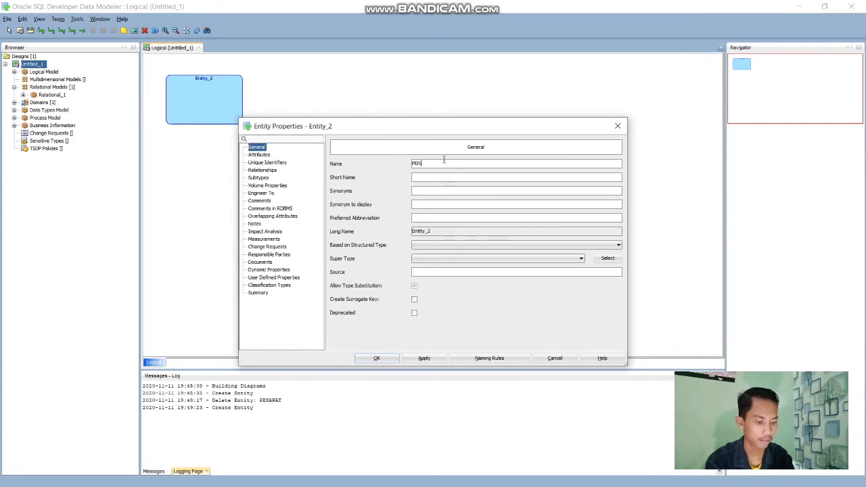
pyautogui.write('UMPANG')
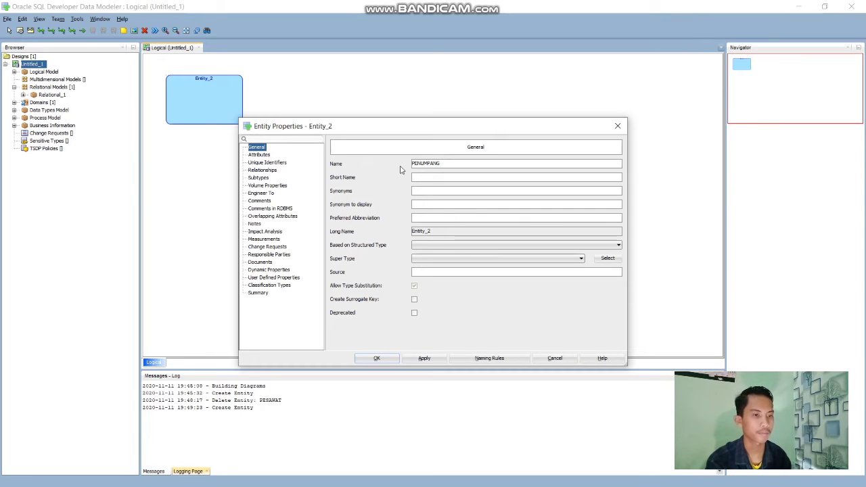
# Step: Give the ID_Penumpang attribute the logical data type VARCHAR and mark it as Primary UID
pyautogui.click(260, 154)
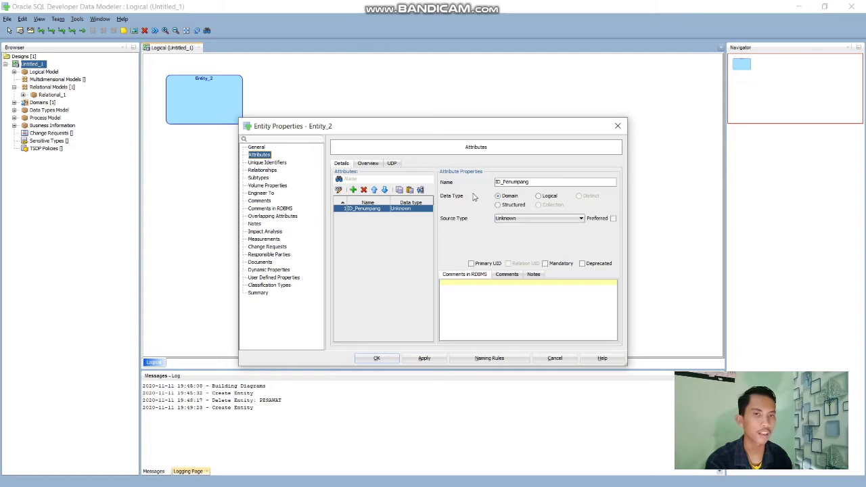
pyautogui.click(548, 197)
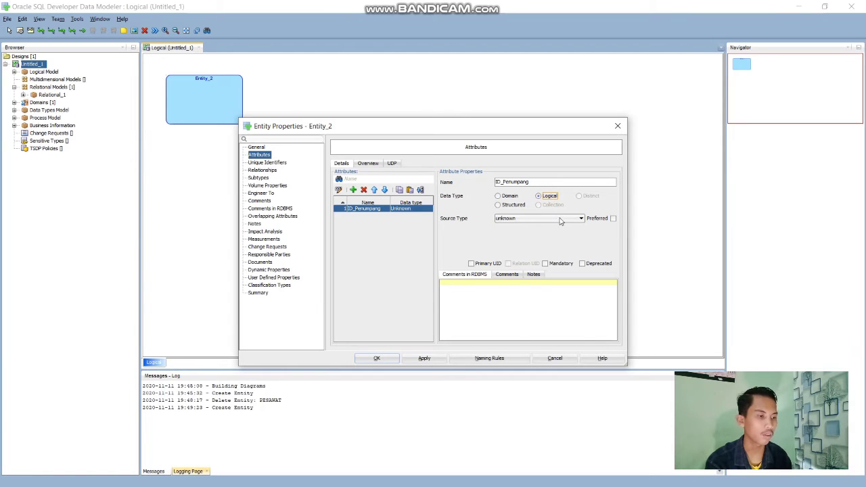
pyautogui.click(557, 218)
pyautogui.scroll(-3, 545, 316)
pyautogui.scroll(-3, 544, 354)
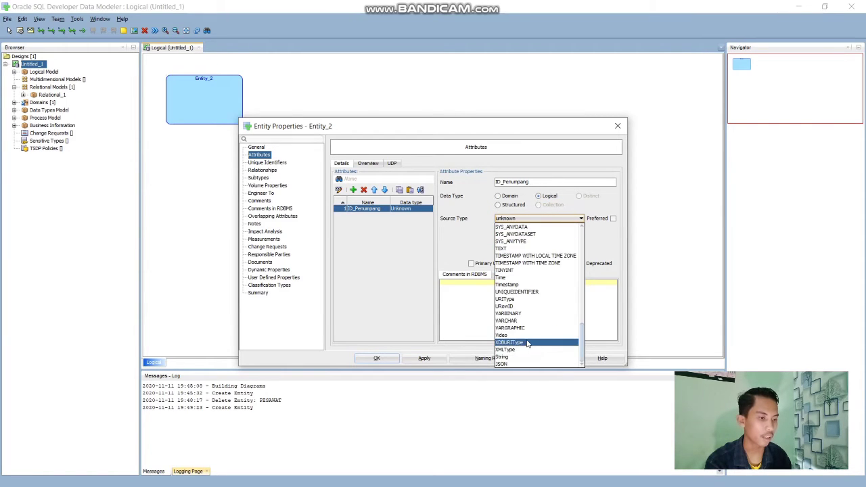
pyautogui.click(528, 322)
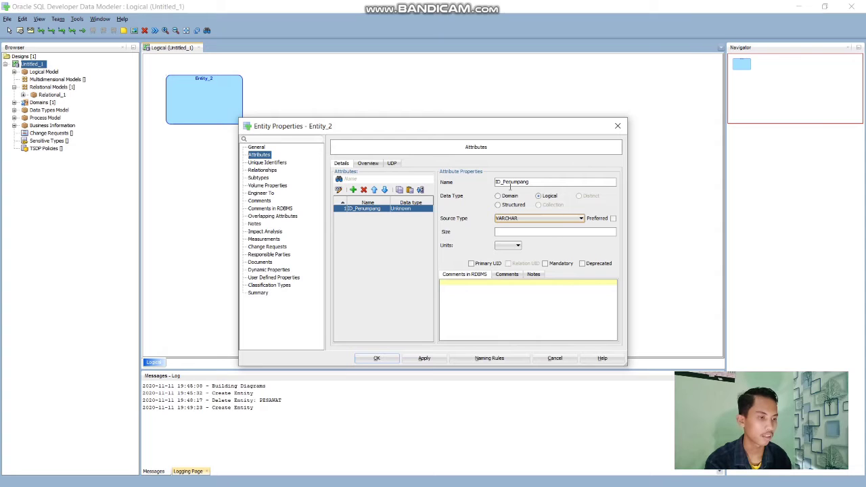
pyautogui.click(472, 263)
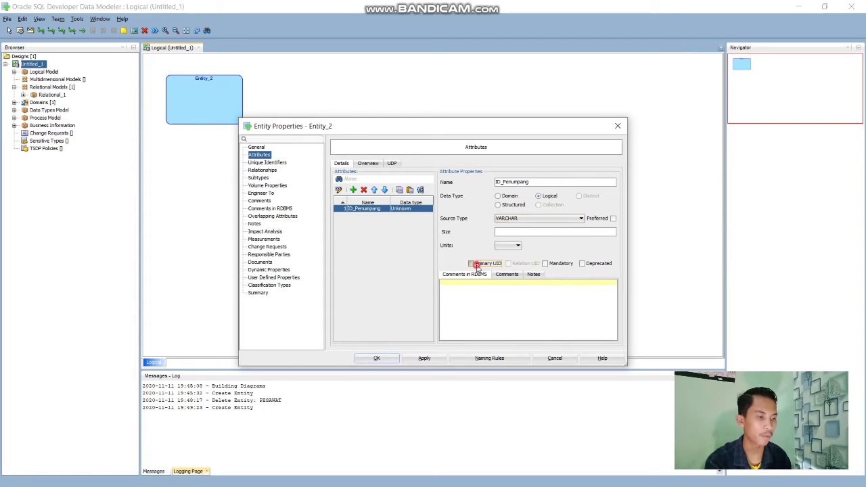
# Step: Add a mandatory attribute named Nama_Penumpang with the logical data type VARCHAR
pyautogui.click(352, 190)
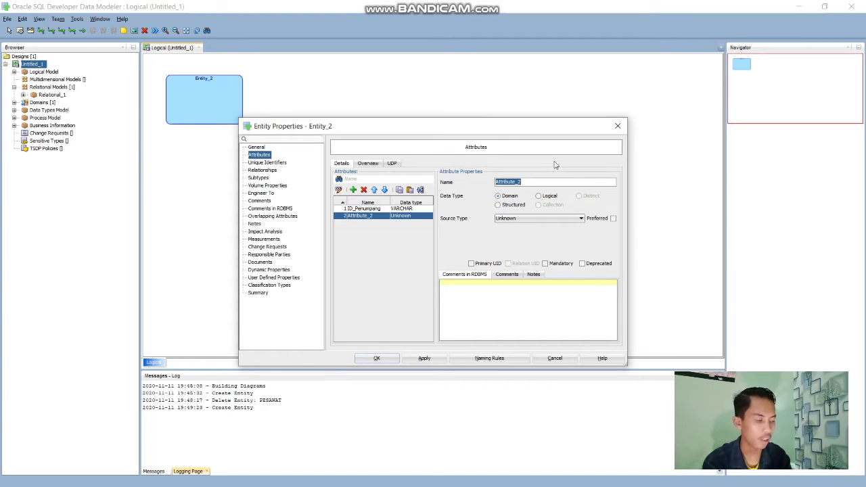
pyautogui.write('Nama_P')
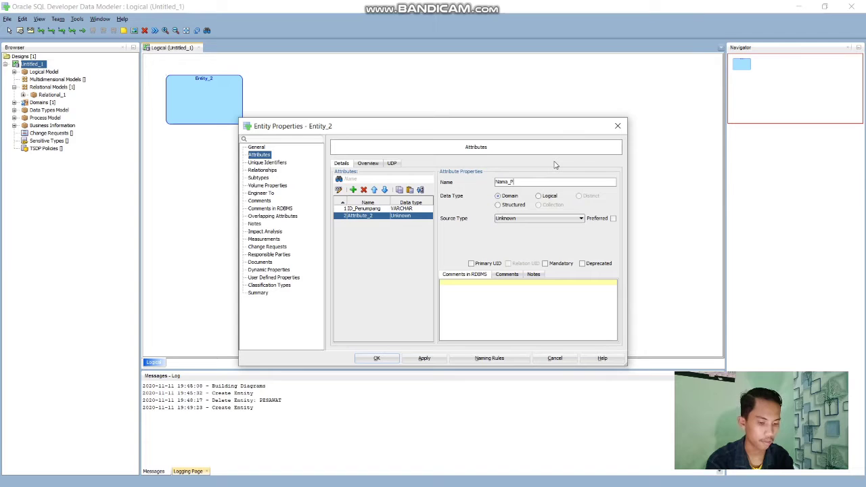
pyautogui.write('enumpang')
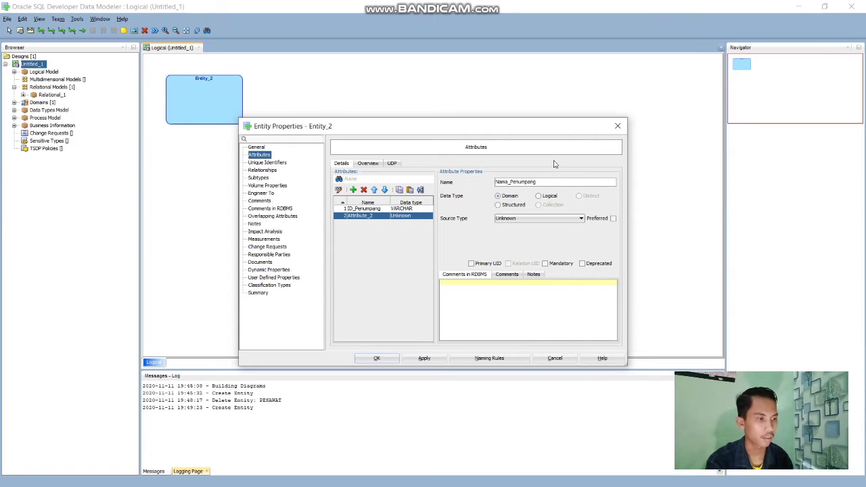
pyautogui.click(548, 196)
pyautogui.click(548, 218)
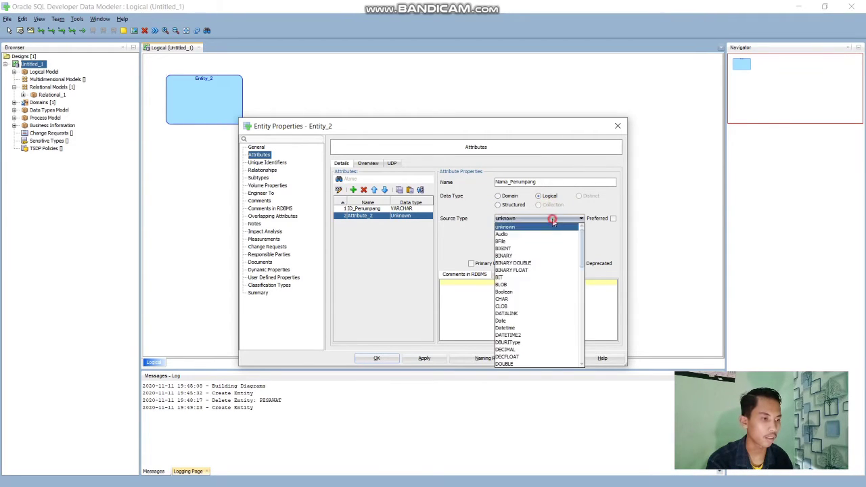
pyautogui.click(538, 321)
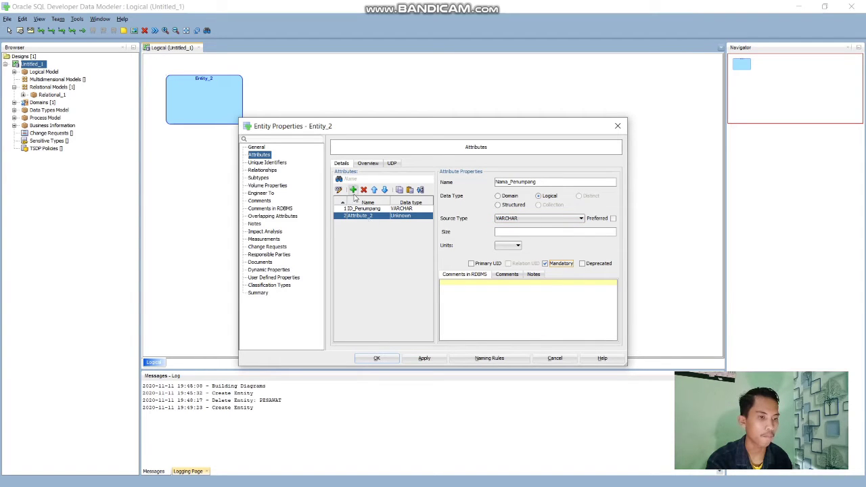
# Step: Add a mandatory attribute named Usia_Penumpang with the logical data type VARCHAR
pyautogui.click(352, 189)
pyautogui.write('Usia_P')
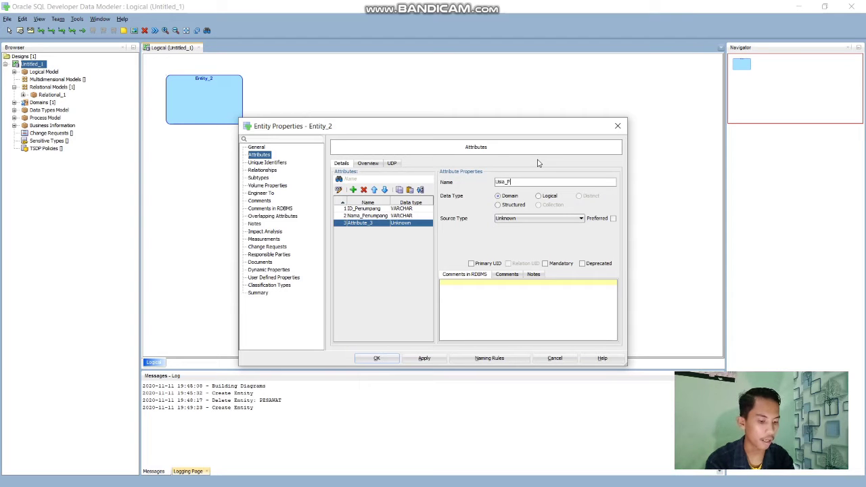
pyautogui.write('enumpa')
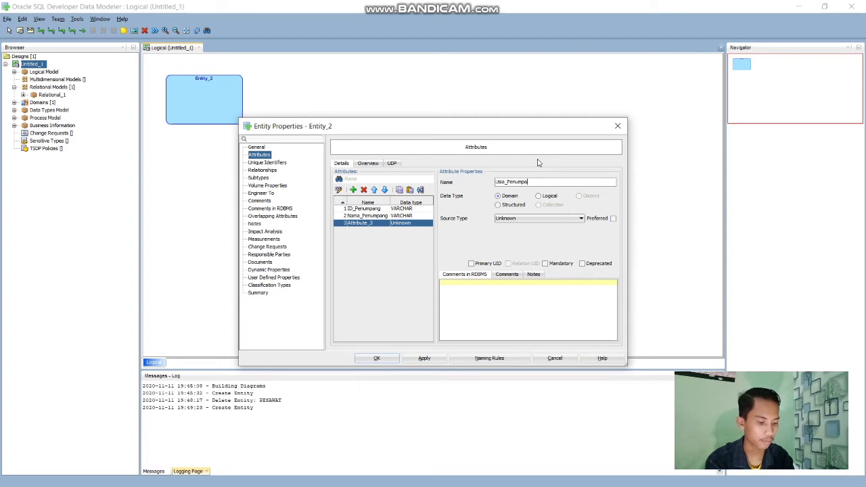
pyautogui.write('ng')
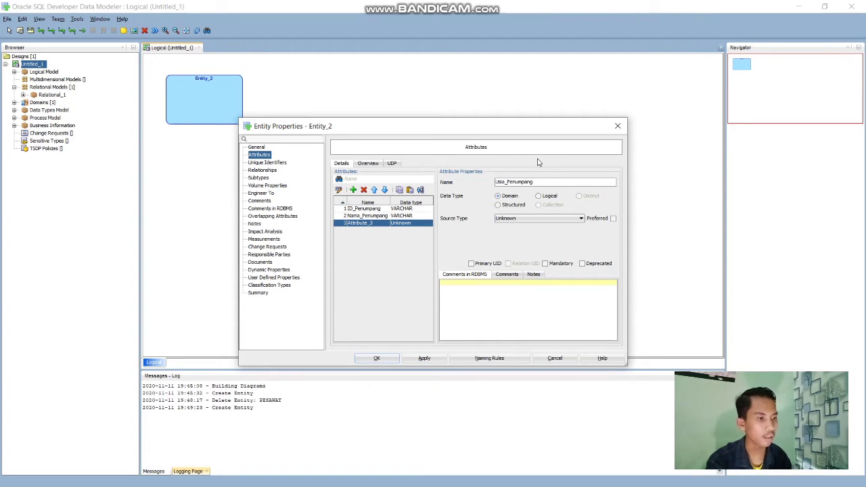
pyautogui.click(548, 197)
pyautogui.click(556, 219)
pyautogui.scroll(-2, 542, 284)
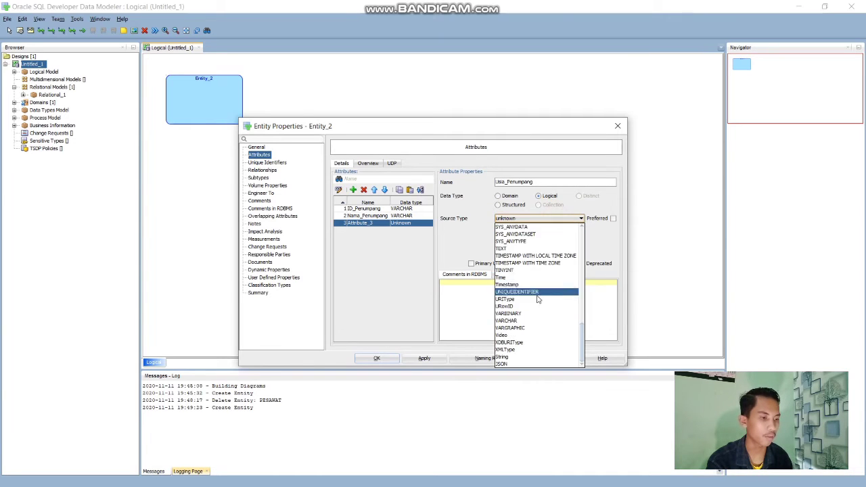
pyautogui.click(544, 321)
pyautogui.click(545, 264)
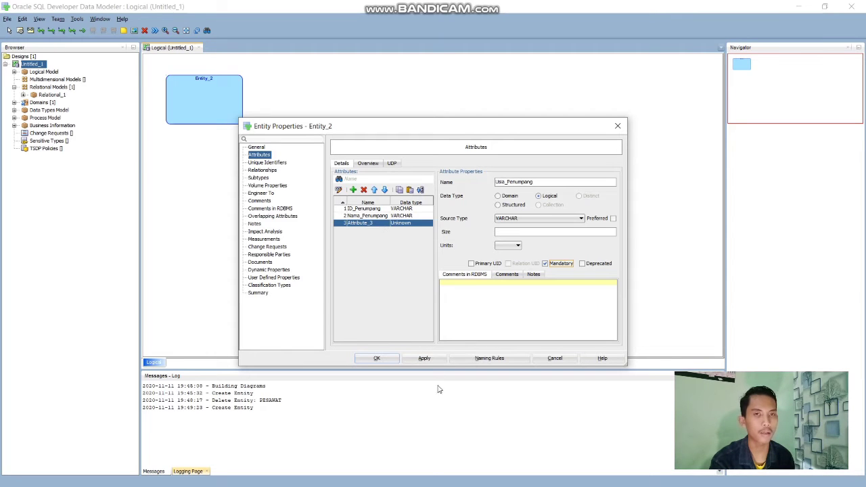
# Step: Apply and accept the entity's properties, and shift the PENUMPANG entity slightly to the right on the diagram
pyautogui.click(418, 359)
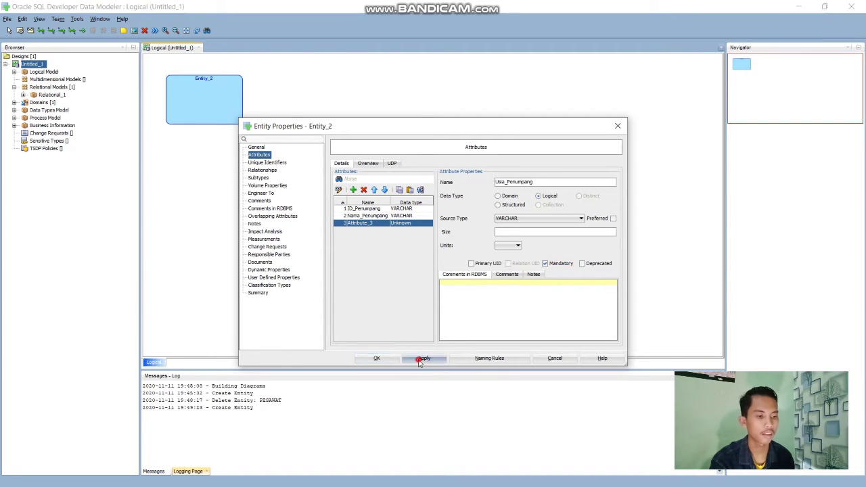
pyautogui.click(376, 358)
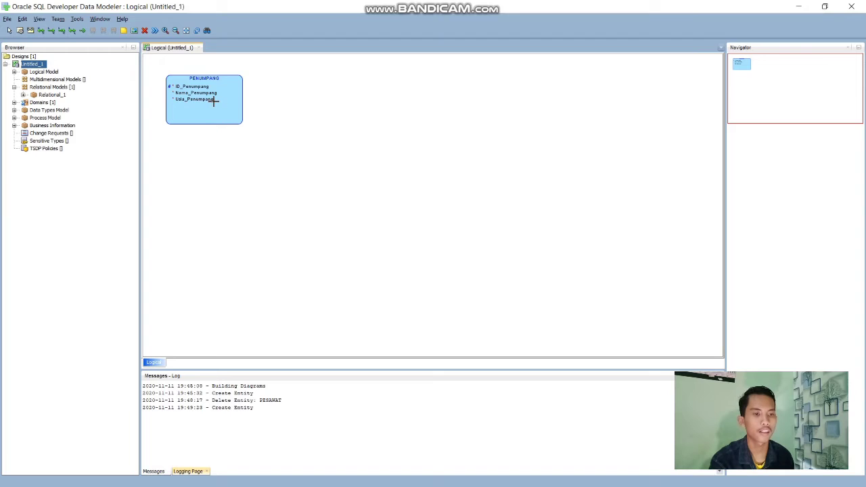
pyautogui.moveTo(214, 100); pyautogui.dragTo(234, 100)
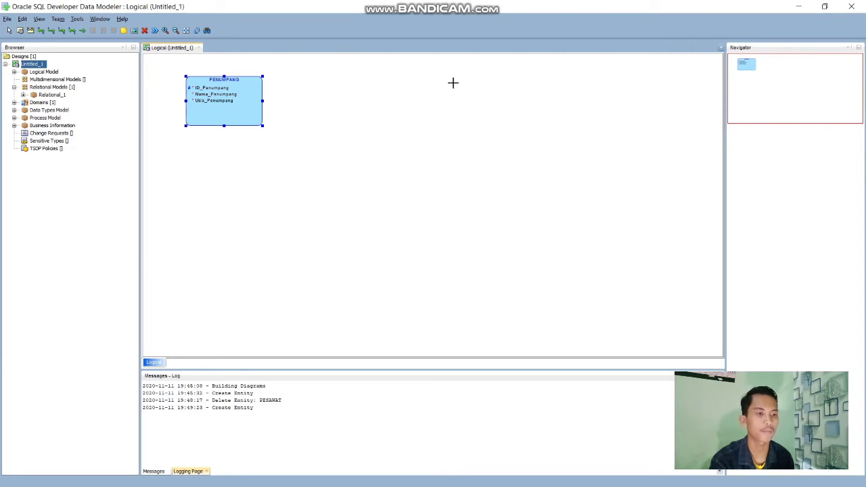
# Step: Create a second entity to the right of PENUMPANG and name it TIKET
pyautogui.click(320, 79)
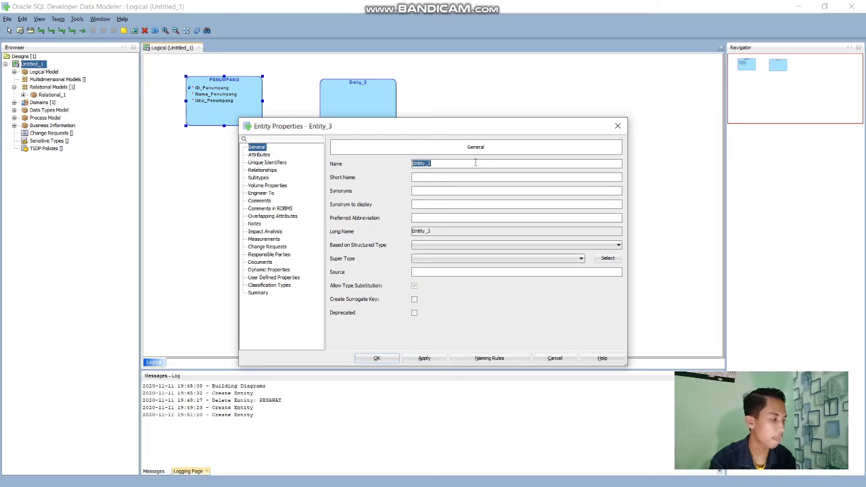
pyautogui.write('P')
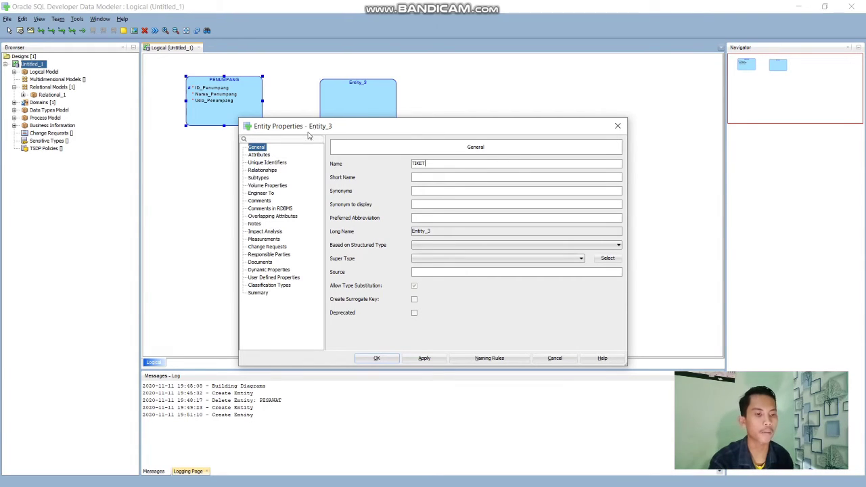
# Step: Add an attribute named ID_Penumpang to the TIKET entity with the logical data type VARCHAR and make it the primary UID
pyautogui.click(260, 154)
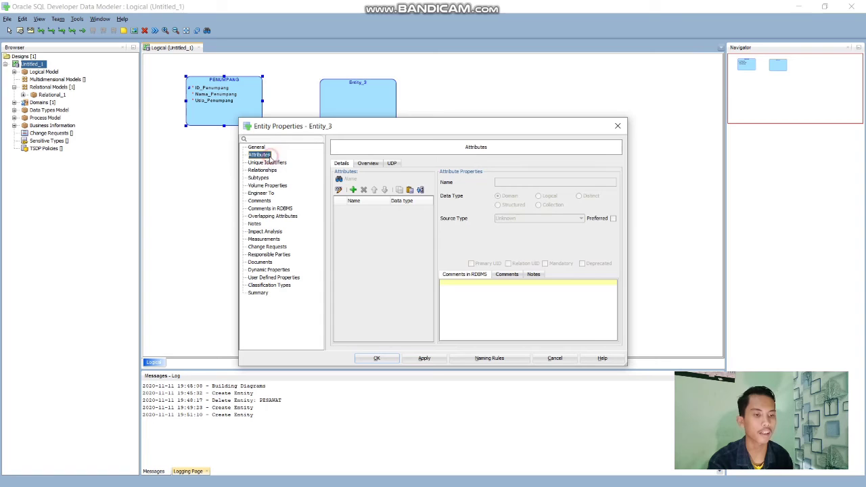
pyautogui.click(353, 190)
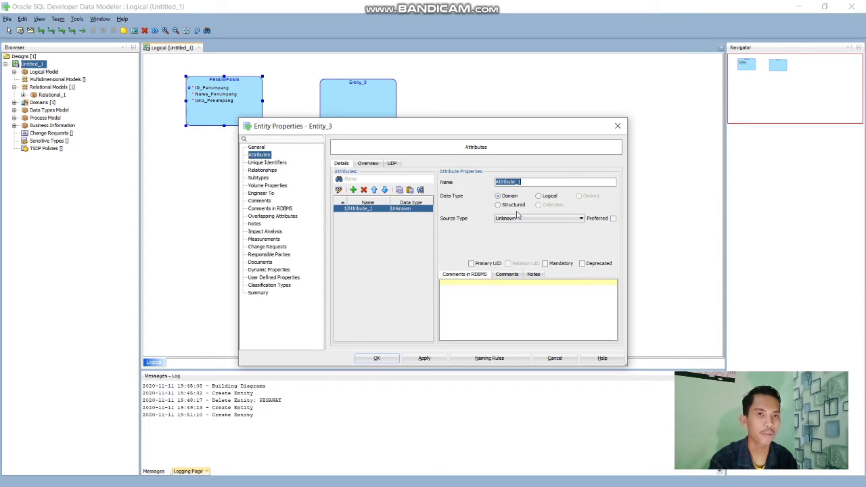
pyautogui.write('ID_Penumpang')
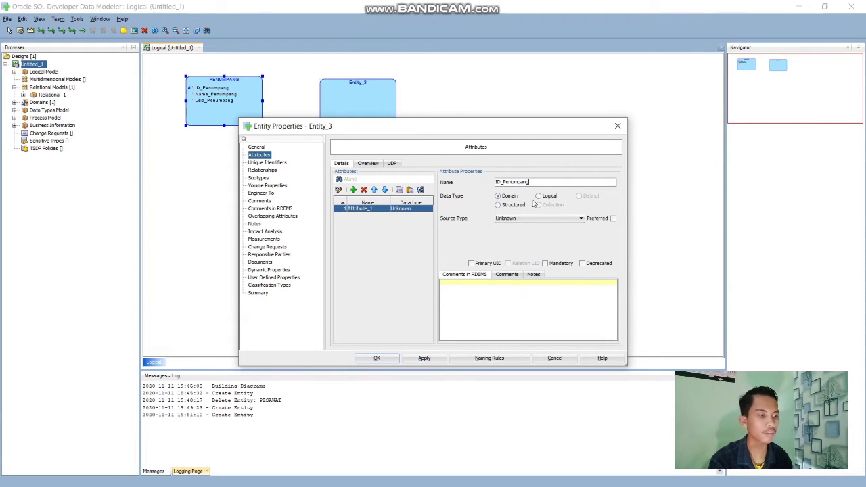
pyautogui.click(539, 196)
pyautogui.click(543, 218)
pyautogui.scroll(-10, 534, 327)
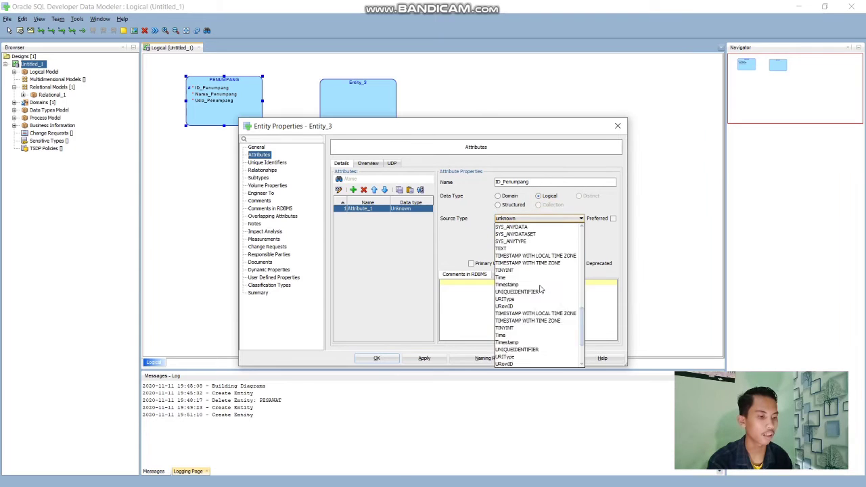
pyautogui.click(534, 321)
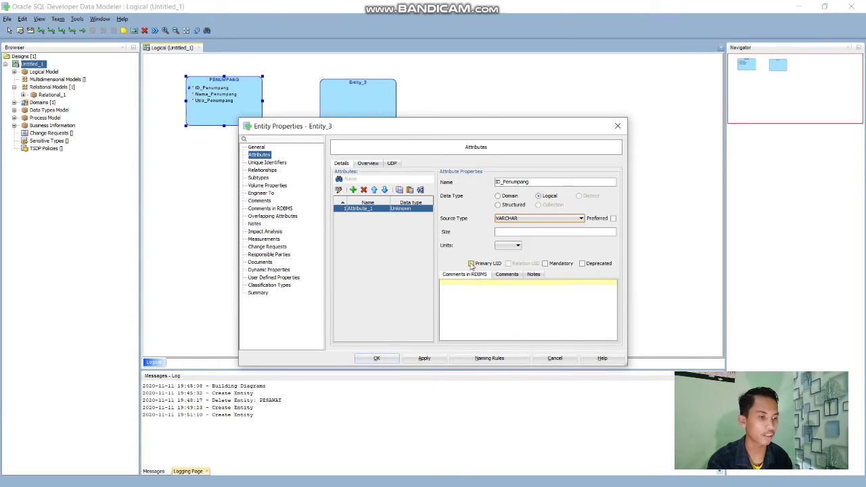
pyautogui.click(471, 263)
# Step: Add a mandatory attribute named Kode_Rute with the logical data type VARCHAR to the TIKET entity
pyautogui.click(352, 190)
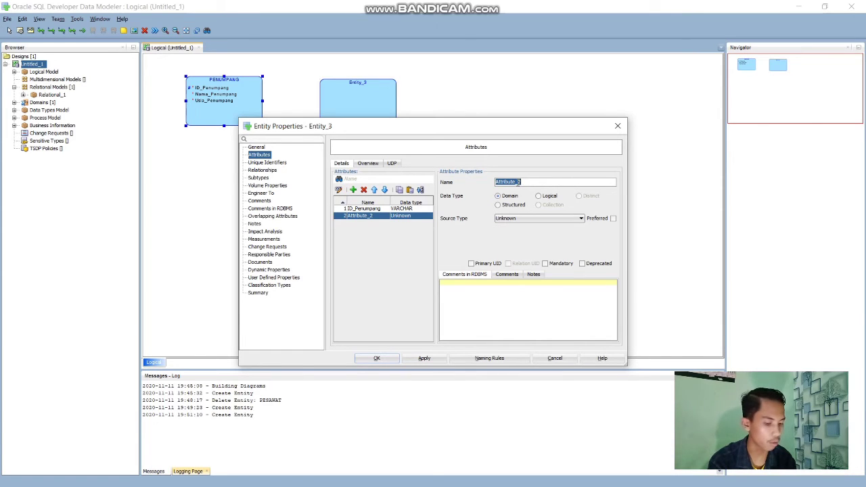
pyautogui.write('Kode')
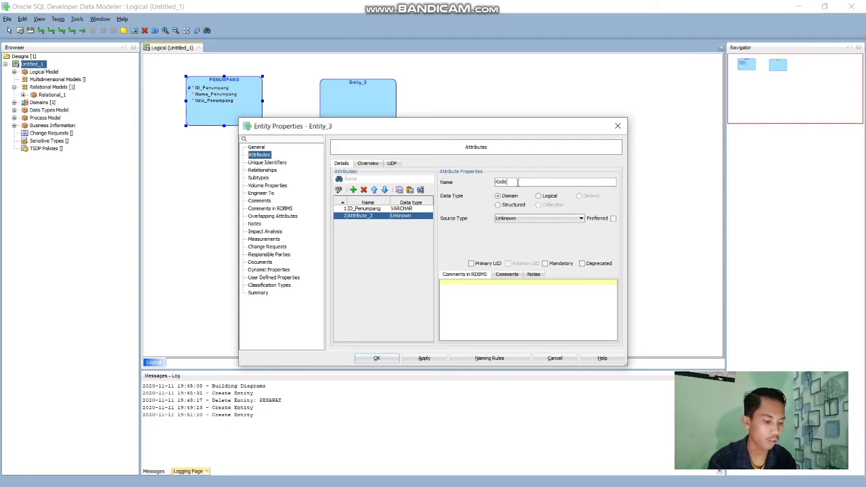
pyautogui.write('_Rute')
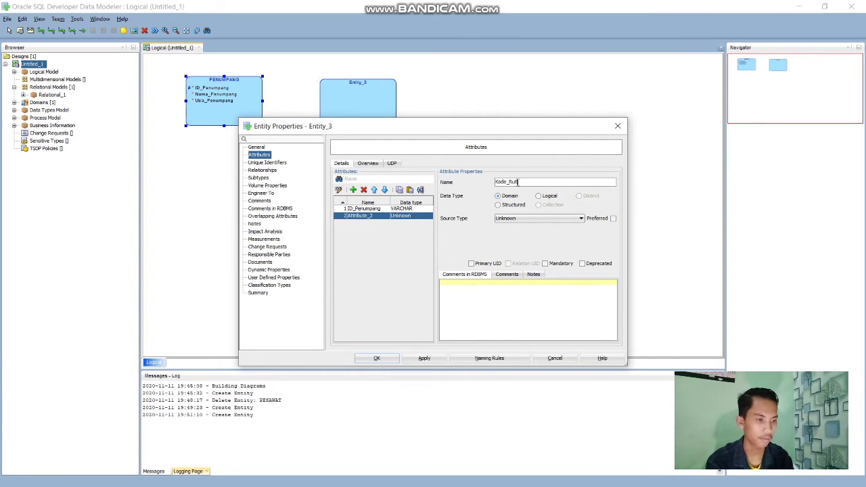
pyautogui.click(549, 196)
pyautogui.click(551, 218)
pyautogui.scroll(-15, 517, 298)
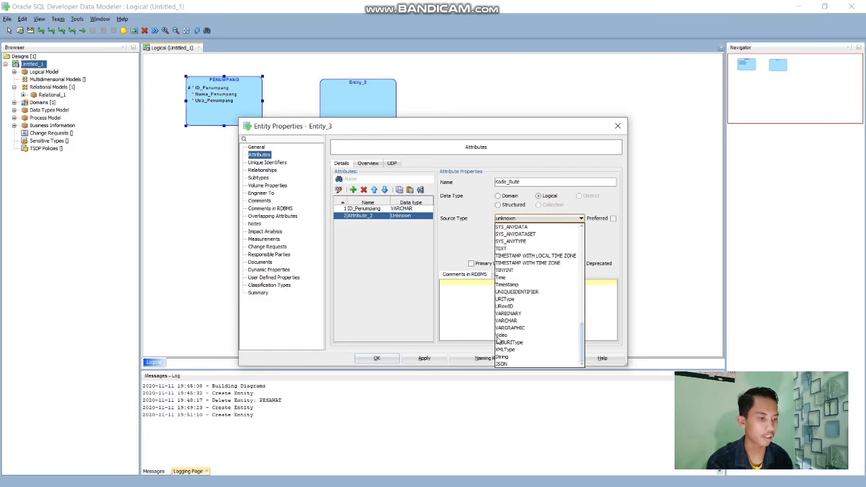
pyautogui.click(511, 319)
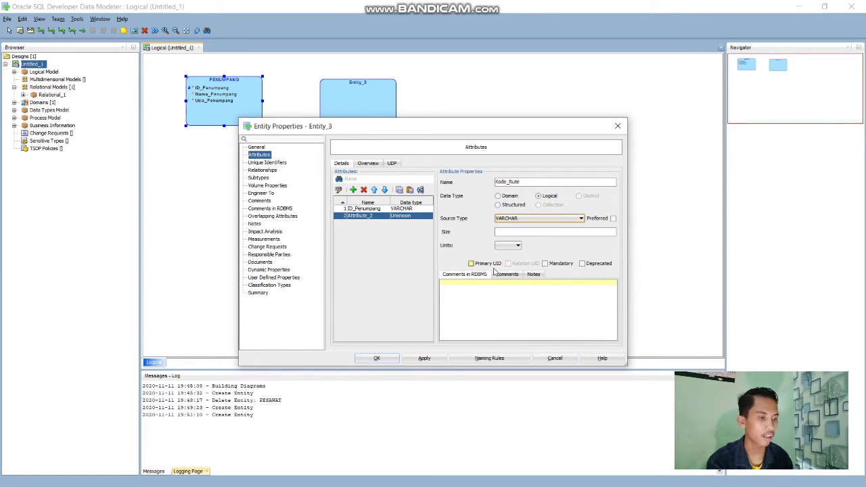
pyautogui.click(555, 264)
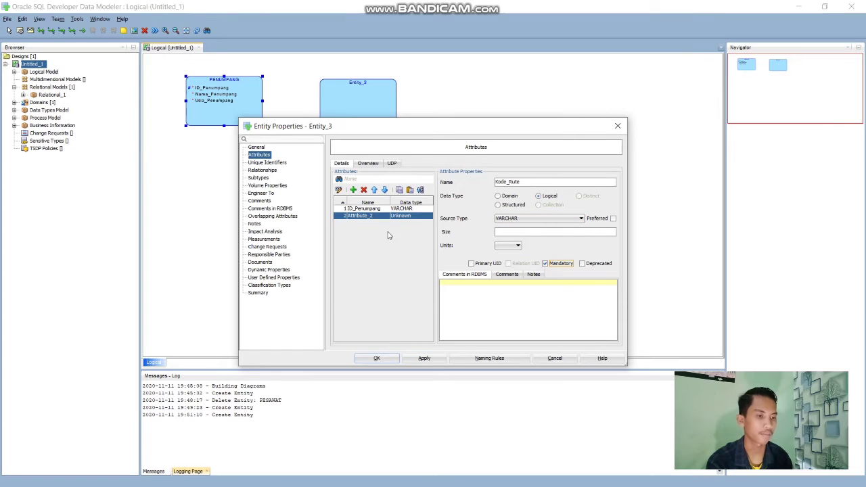
# Step: Add a mandatory attribute named Kode_Pesawat with the logical data type VARCHAR to the TIKET entity
pyautogui.click(352, 189)
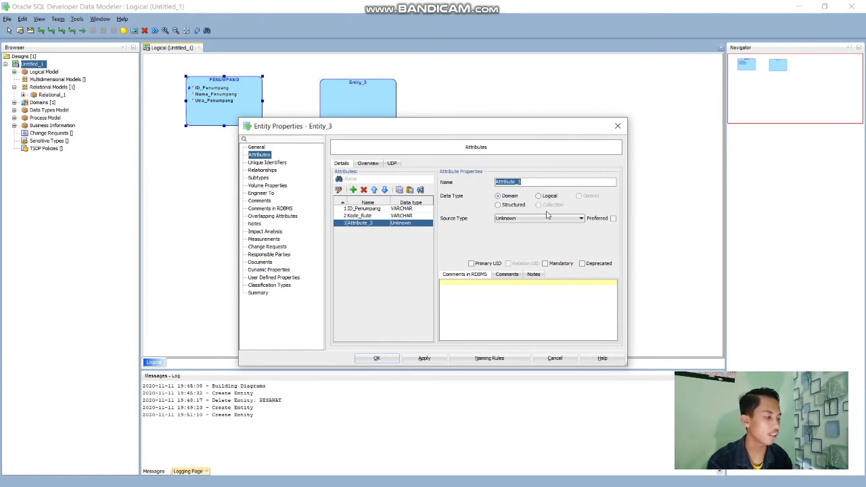
pyautogui.write('Ko')
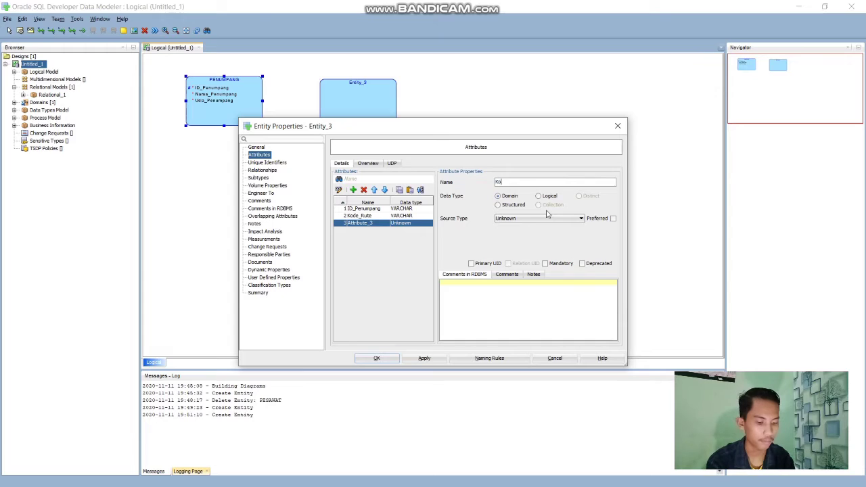
pyautogui.write('de_P')
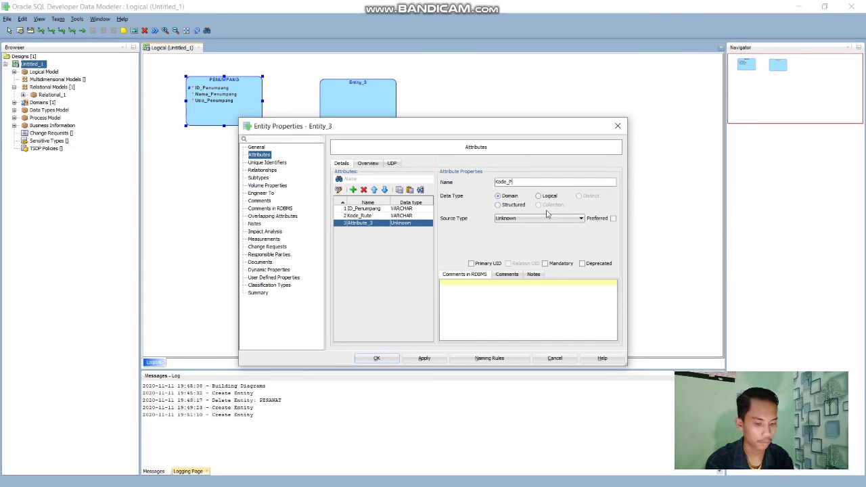
pyautogui.write('esawat')
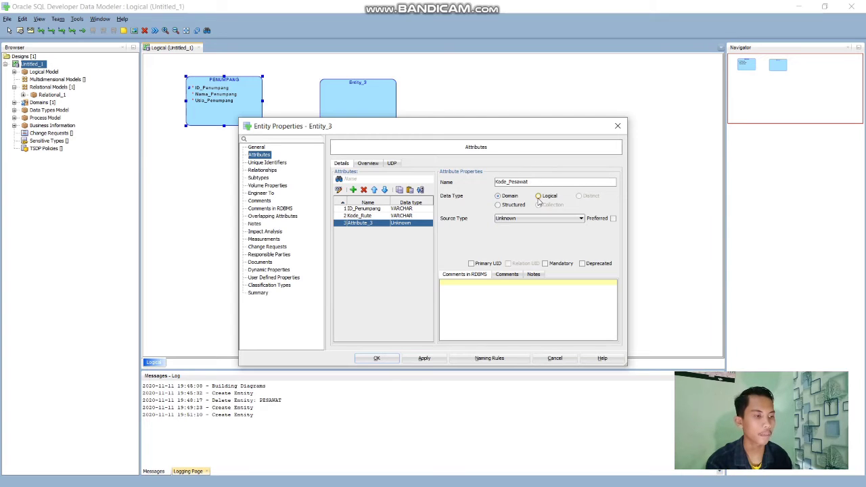
pyautogui.click(539, 195)
pyautogui.click(552, 218)
pyautogui.scroll(-5, 538, 291)
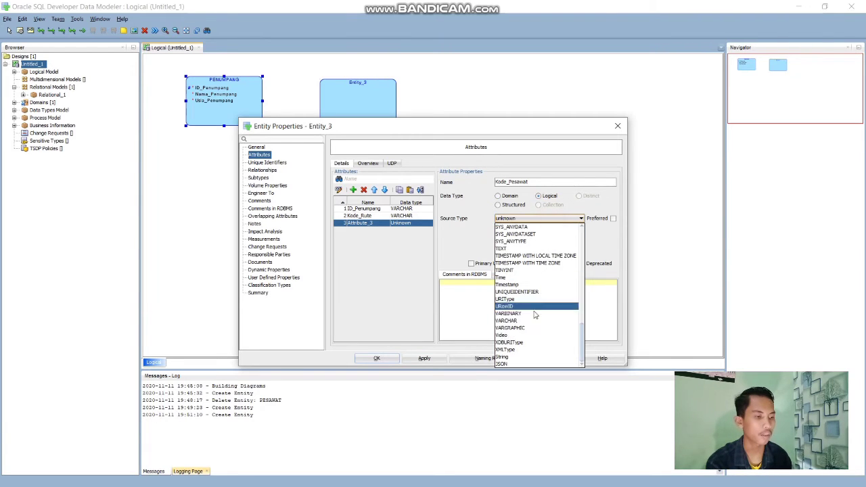
pyautogui.click(531, 327)
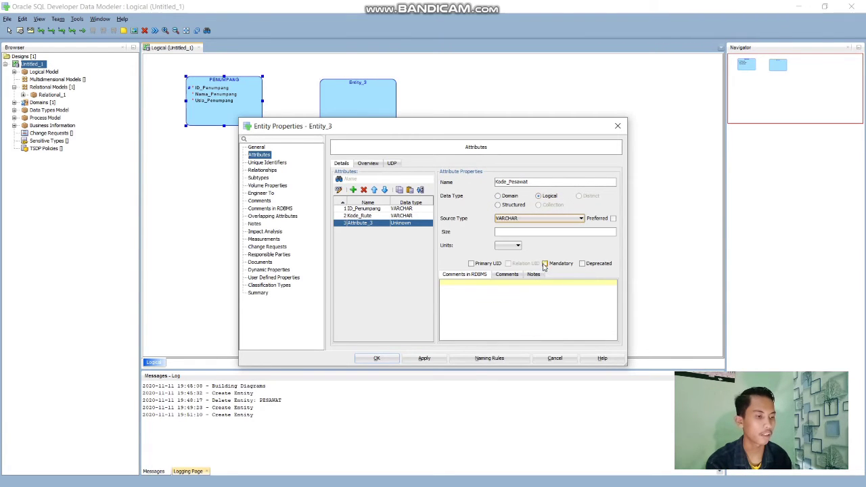
pyautogui.click(544, 263)
# Step: Add a mandatory attribute named Tanggal_Berangkat with the logical data type Date to the TIKET entity
pyautogui.click(352, 190)
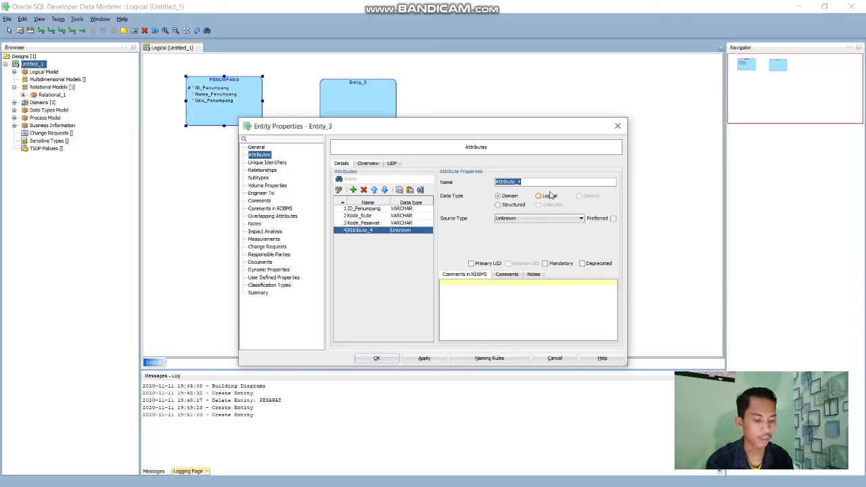
pyautogui.write('Tanggal_Berangkat')
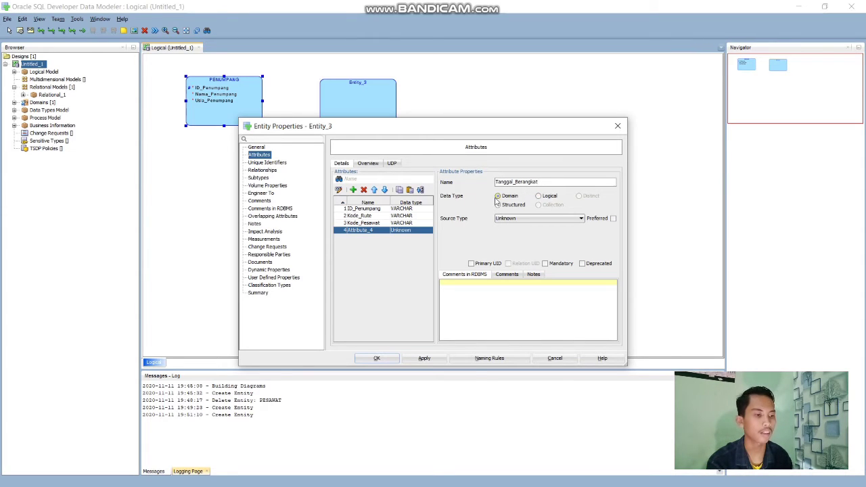
pyautogui.click(539, 197)
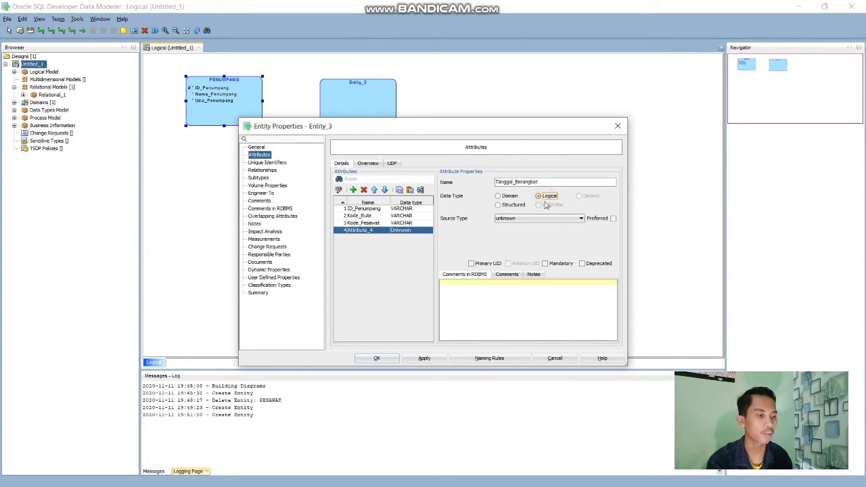
pyautogui.click(546, 218)
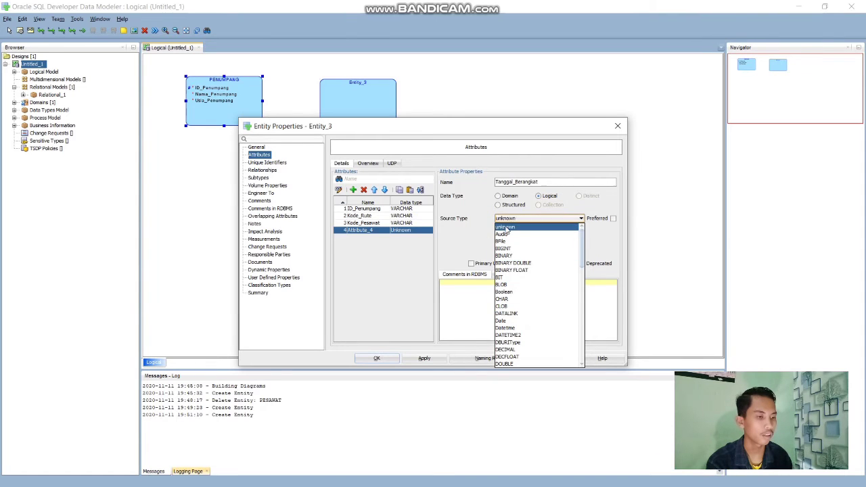
pyautogui.click(527, 320)
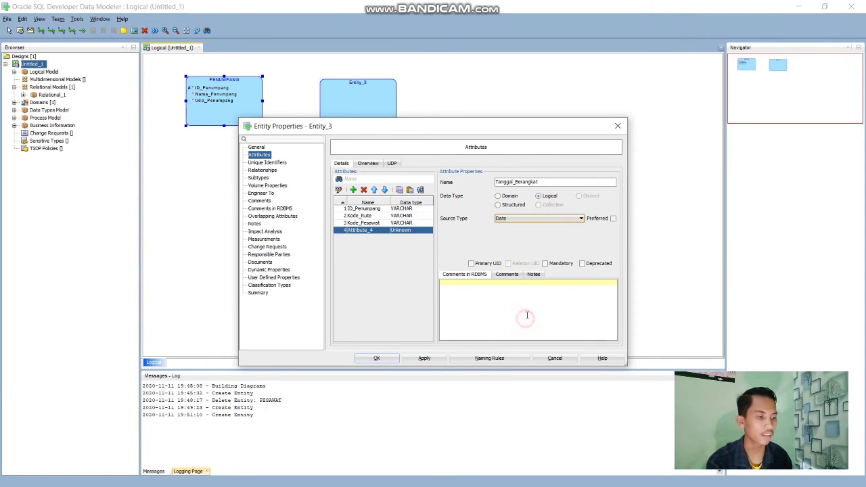
pyautogui.click(544, 263)
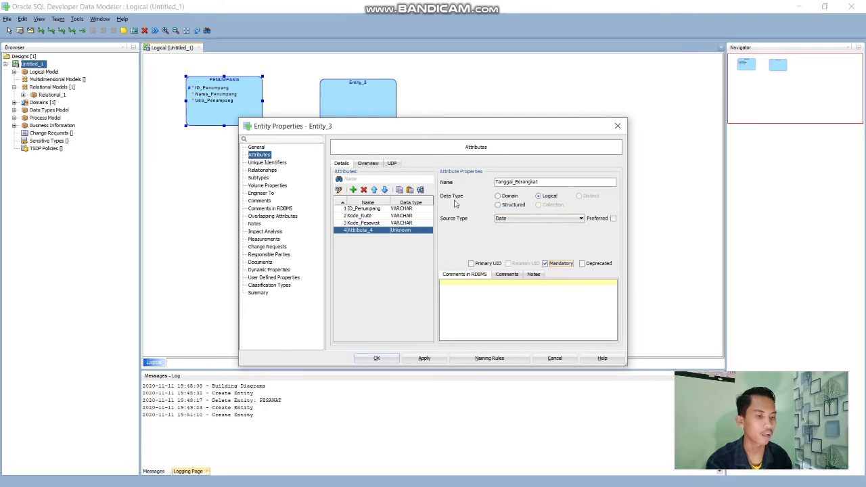
# Step: Add a mandatory attribute named Waktu_Berangkat with the logical data type Time to the TIKET entity
pyautogui.click(352, 189)
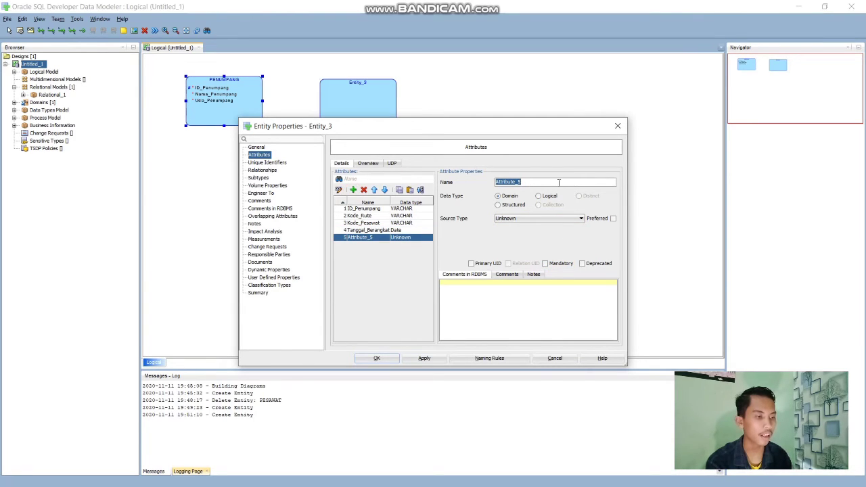
pyautogui.write('Wakt')
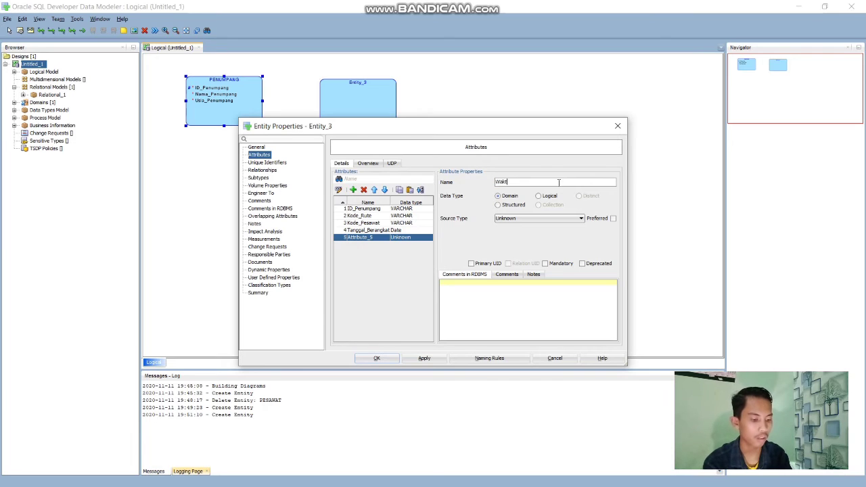
pyautogui.write('u_B')
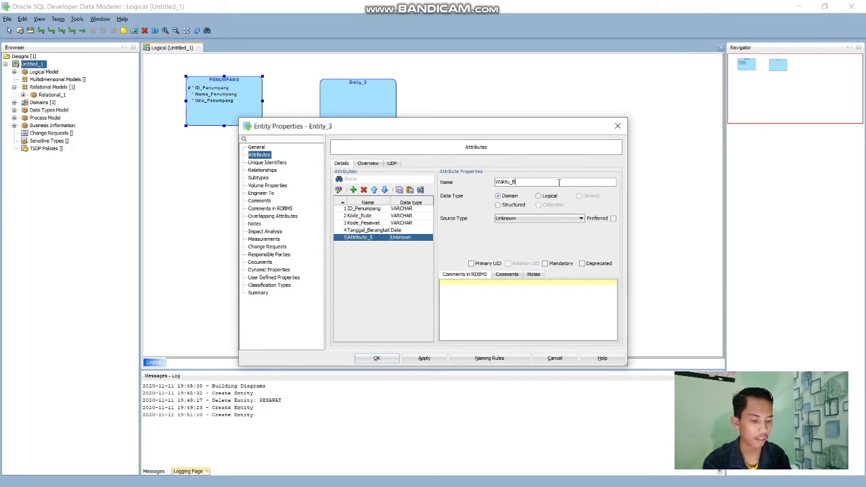
pyautogui.write('erangkat')
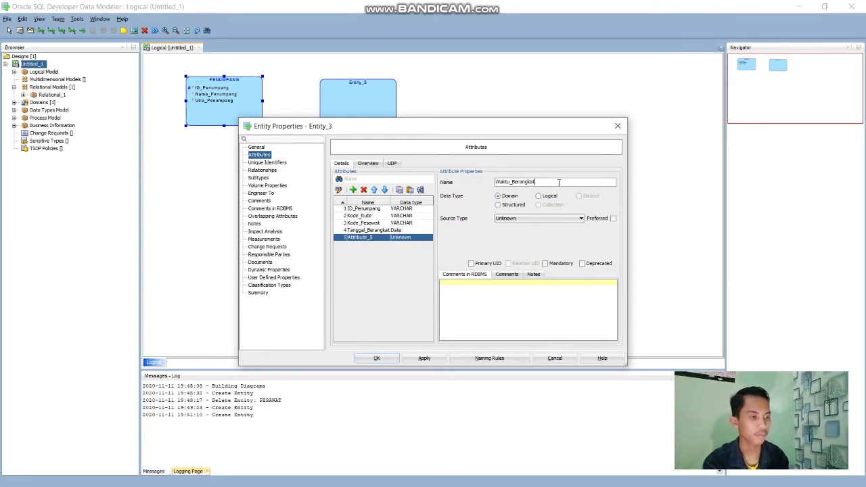
pyautogui.click(537, 196)
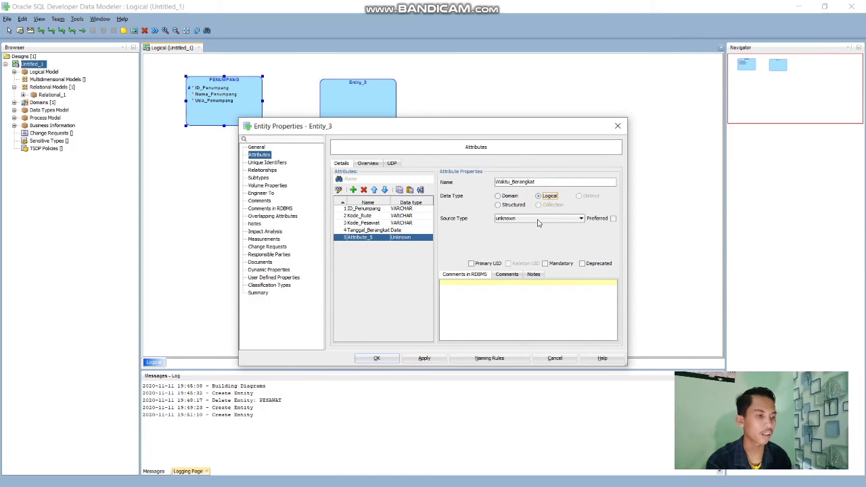
pyautogui.click(538, 218)
pyautogui.scroll(-10, 546, 300)
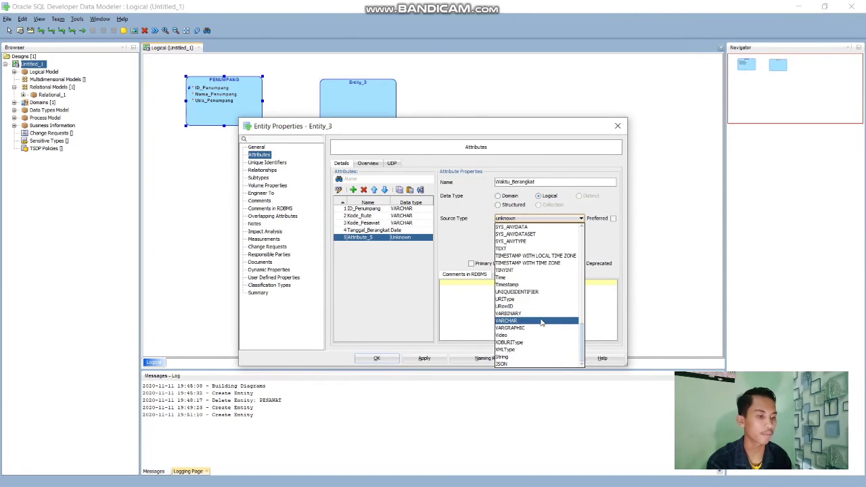
pyautogui.click(538, 278)
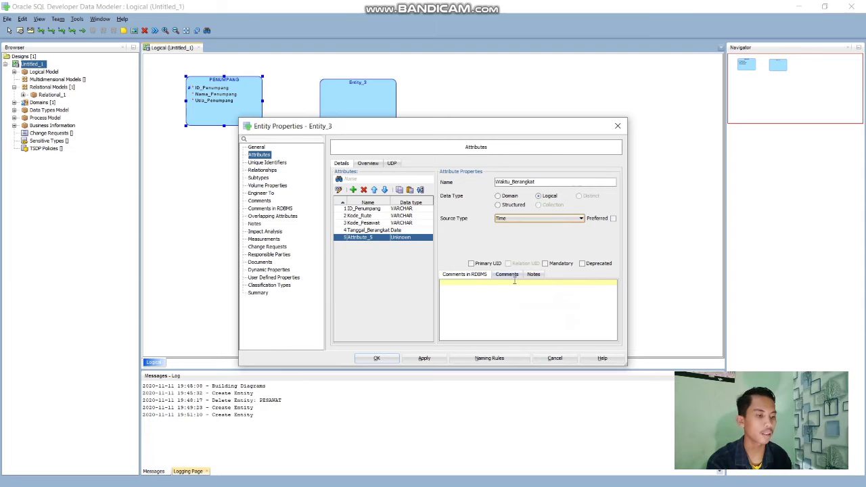
pyautogui.click(544, 264)
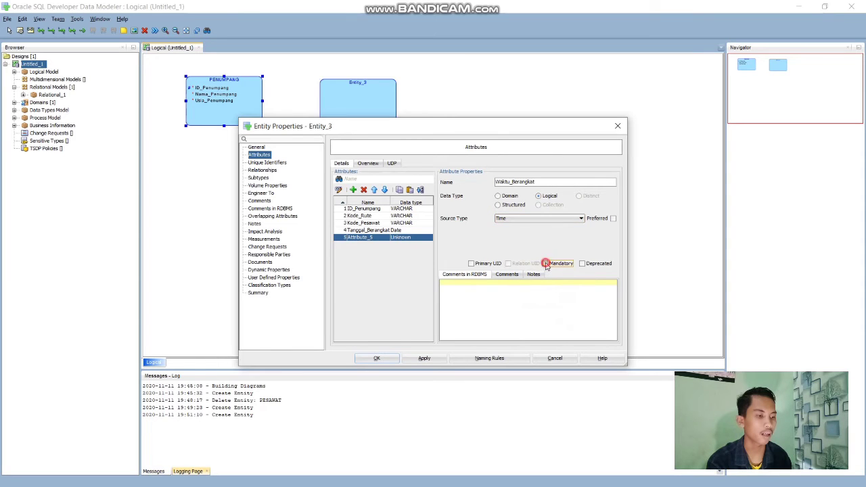
# Step: Add a mandatory attribute named Waktu_Sampai with the logical data type Time to the TIKET entity, and save the entity
pyautogui.click(354, 190)
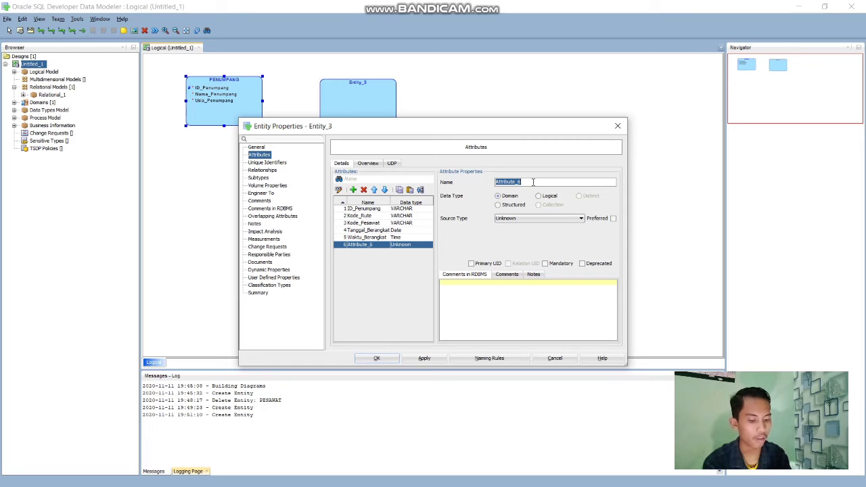
pyautogui.write('Waktu_')
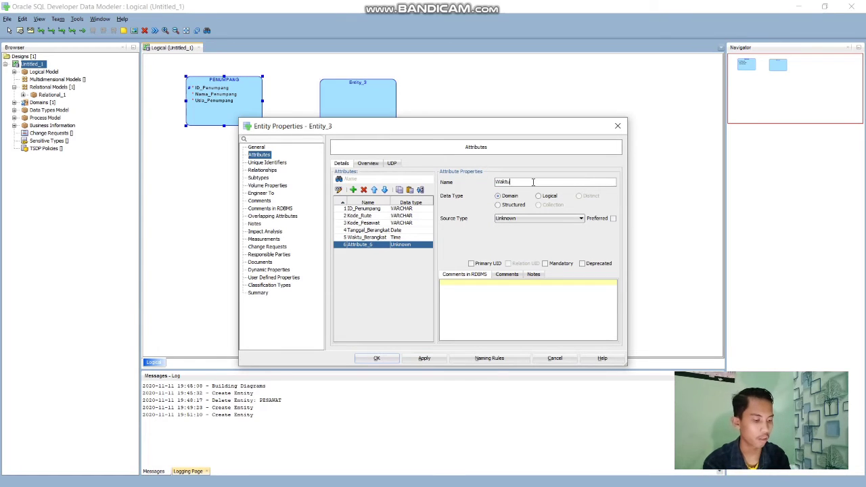
pyautogui.write('Sa')
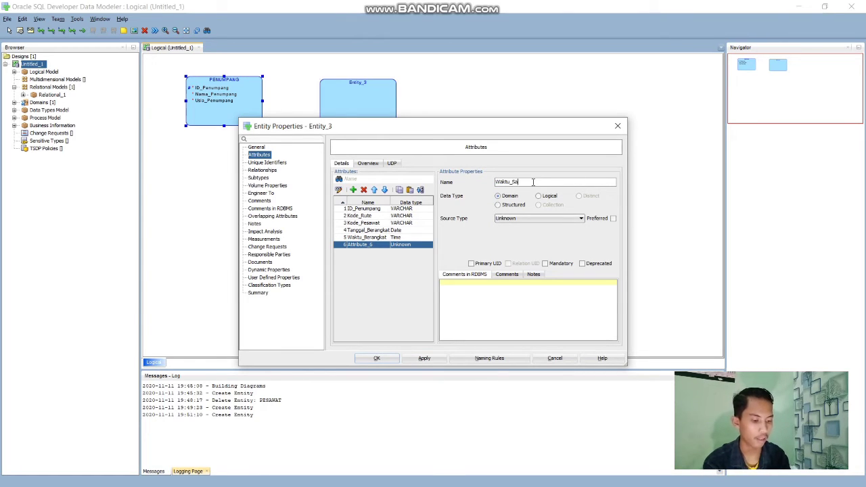
pyautogui.write('mpai')
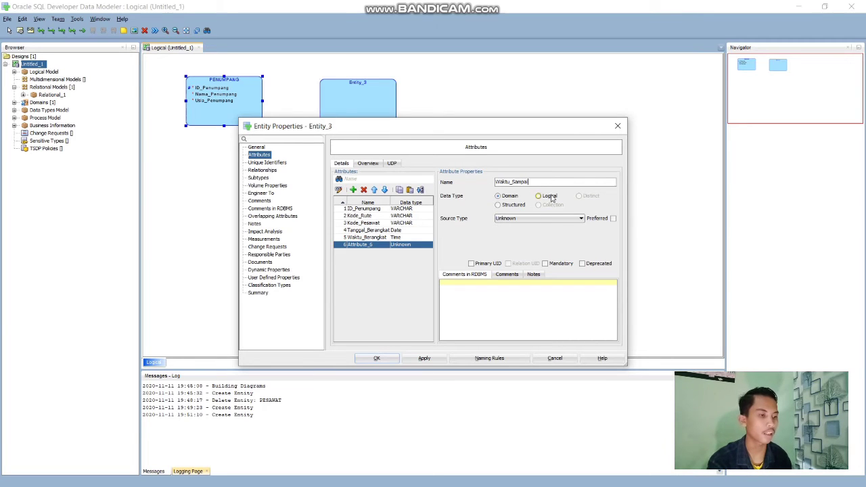
pyautogui.click(538, 196)
pyautogui.click(545, 218)
pyautogui.scroll(-10, 527, 318)
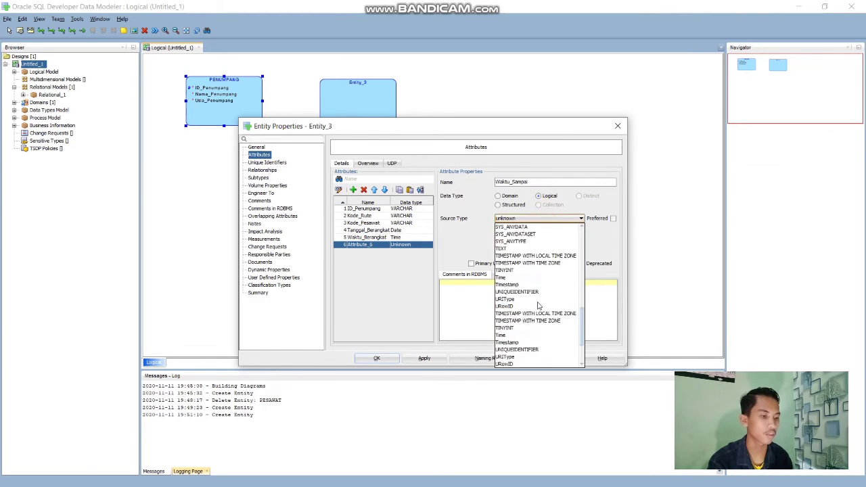
pyautogui.click(519, 277)
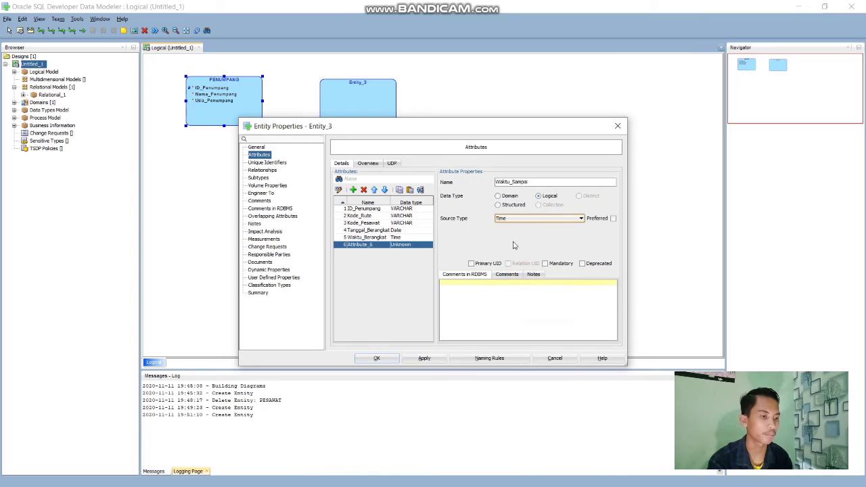
pyautogui.click(545, 263)
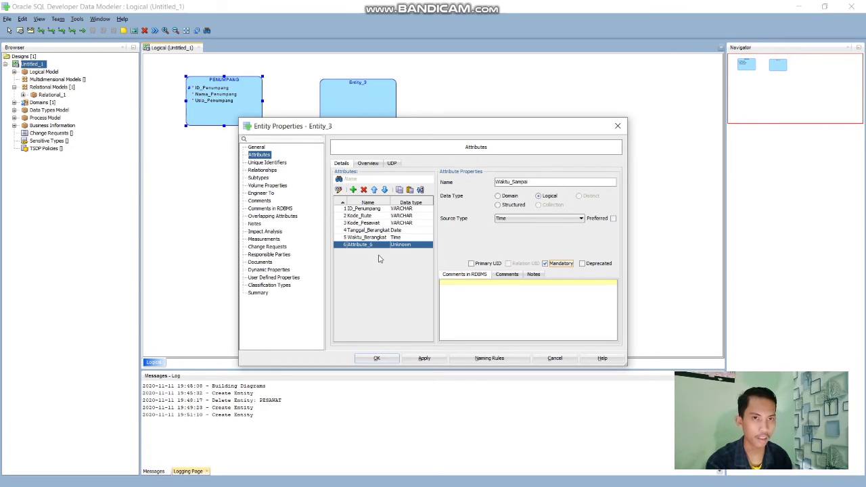
pyautogui.click(424, 358)
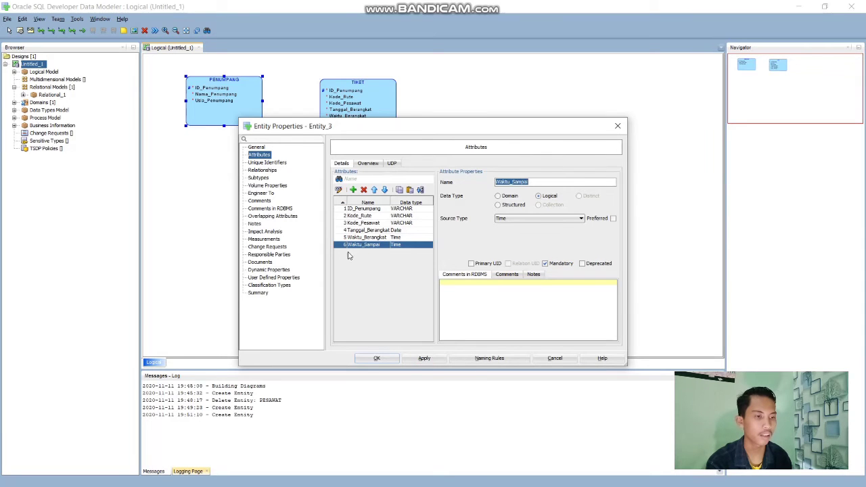
pyautogui.click(377, 358)
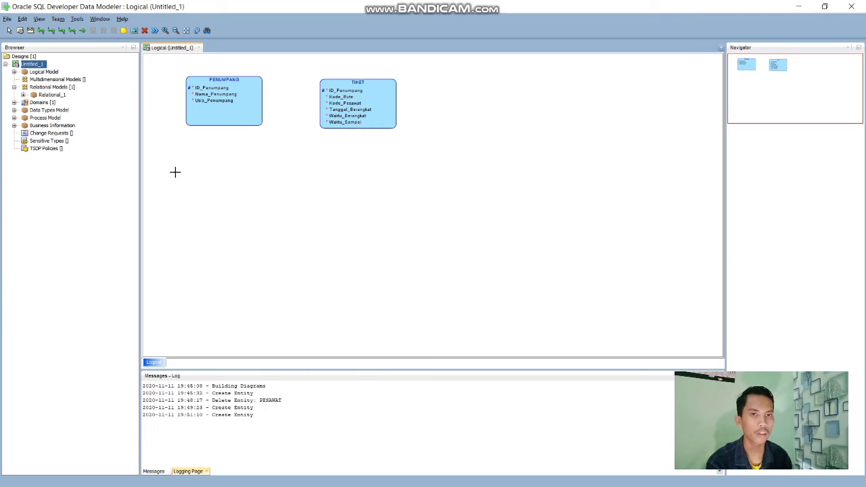
# Step: Create a new entity named PESAWAT below the TIKET entity and open its attribute settings
pyautogui.click(330, 169)
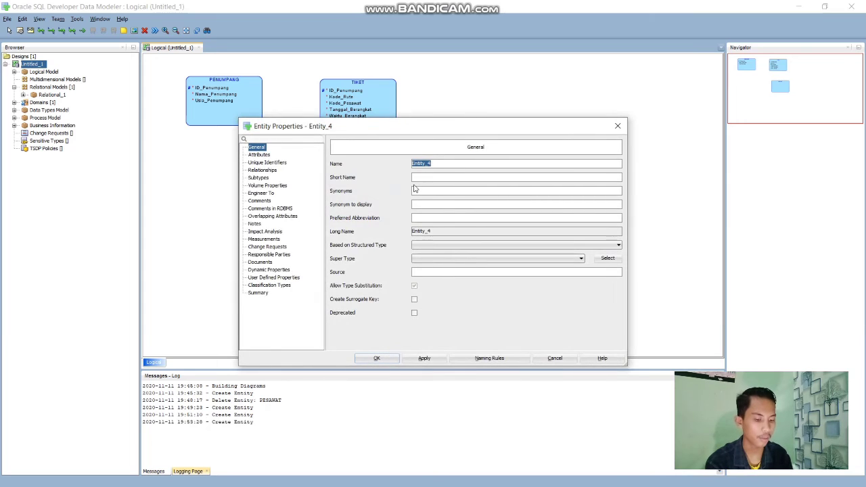
pyautogui.write('PESAWAT')
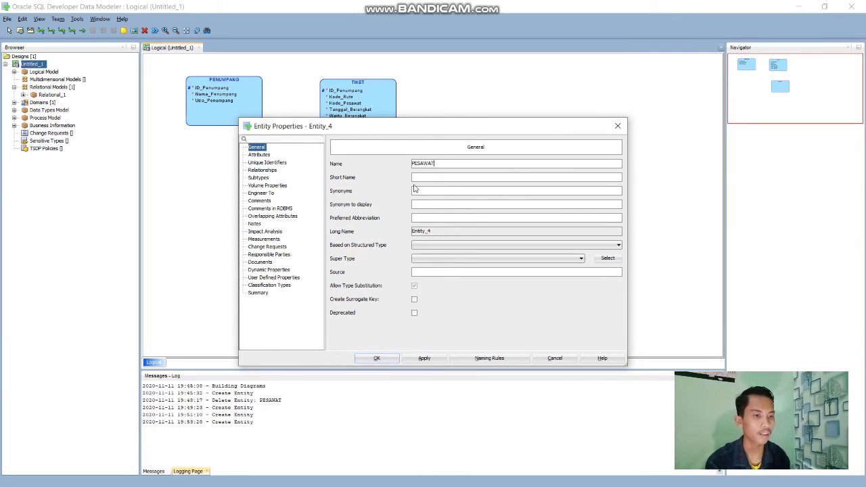
pyautogui.click(269, 157)
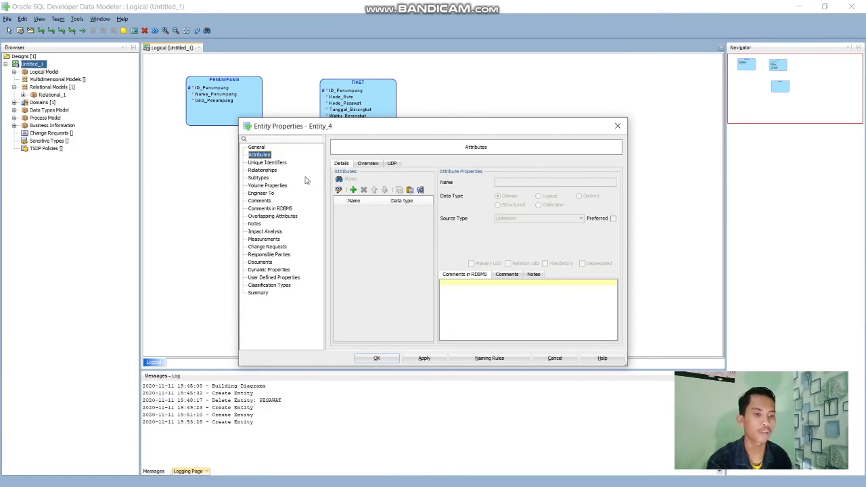
# Step: Add an attribute named Kode_Pesawat with the logical data type VARCHAR to the PESAWAT entity as its primary UID
pyautogui.click(352, 189)
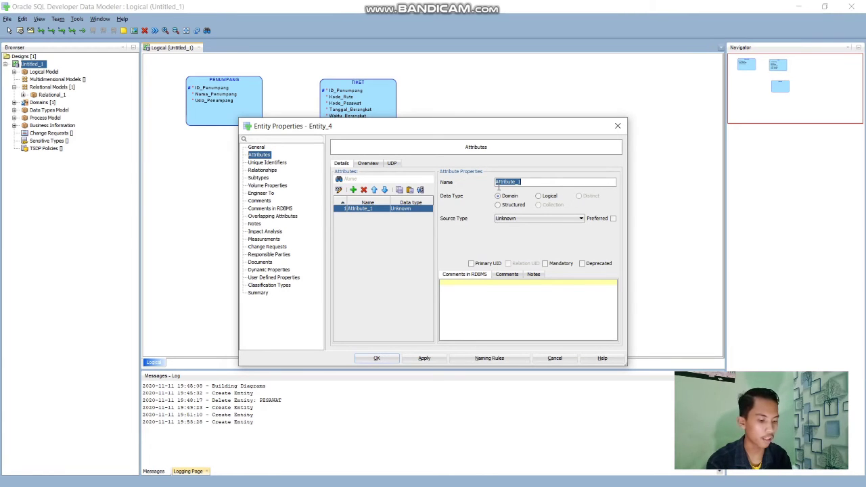
pyautogui.write('Kode_')
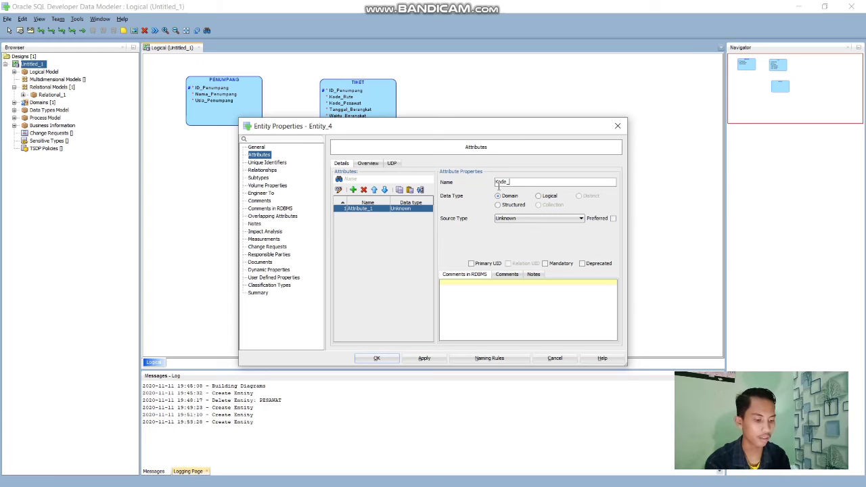
pyautogui.write('Pesawat')
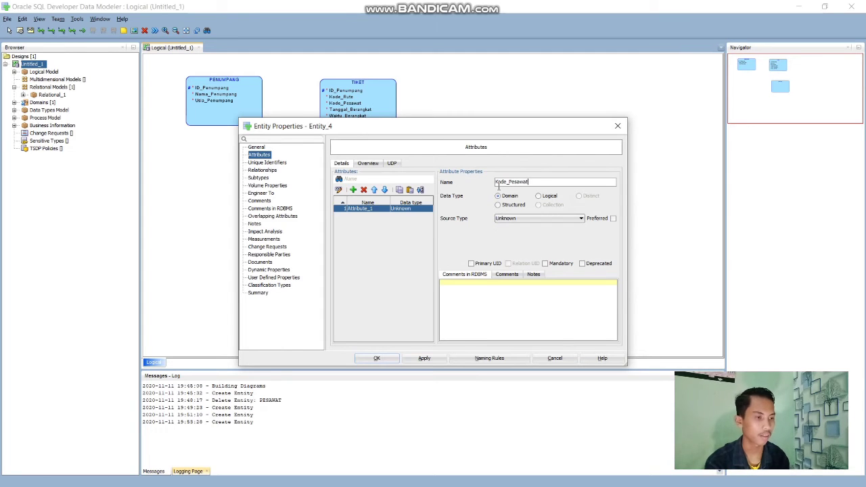
pyautogui.click(548, 196)
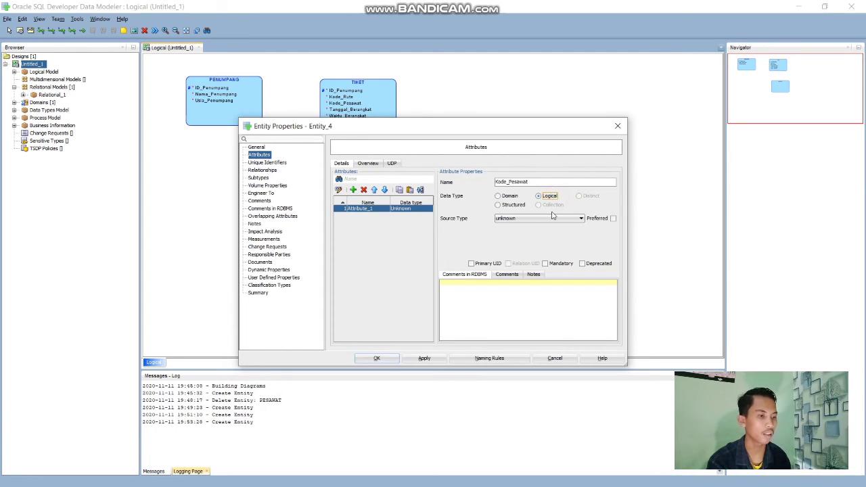
pyautogui.click(561, 218)
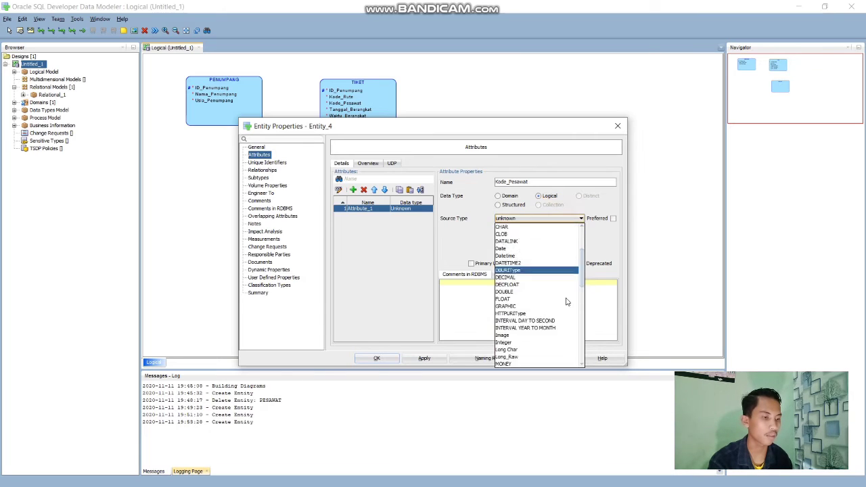
pyautogui.click(534, 321)
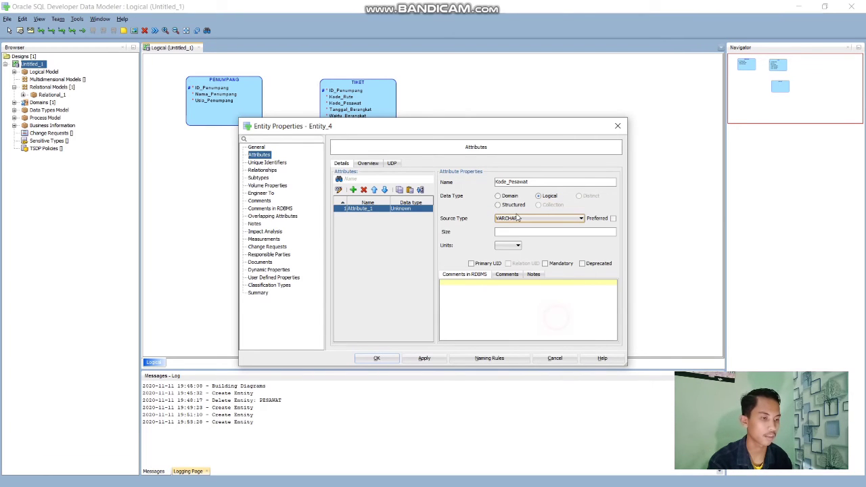
pyautogui.click(472, 263)
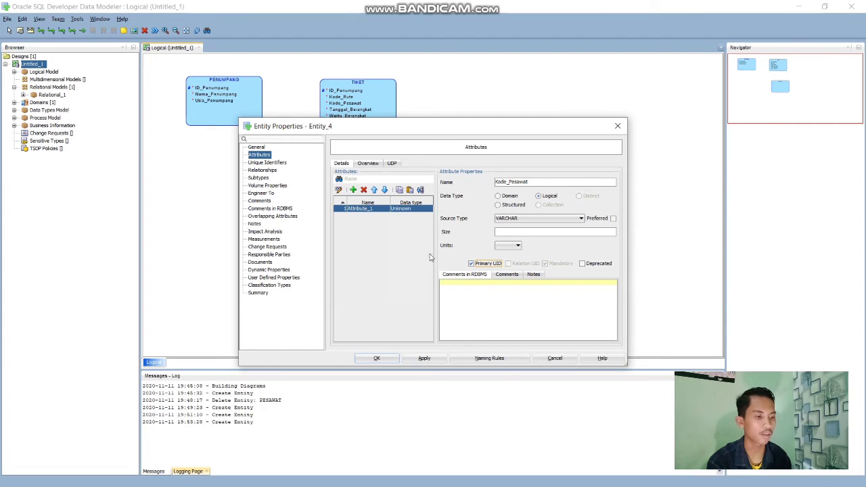
# Step: Add a mandatory attribute named Nama_Pesawat with the logical data type VARCHAR to the PESAWAT entity
pyautogui.click(353, 190)
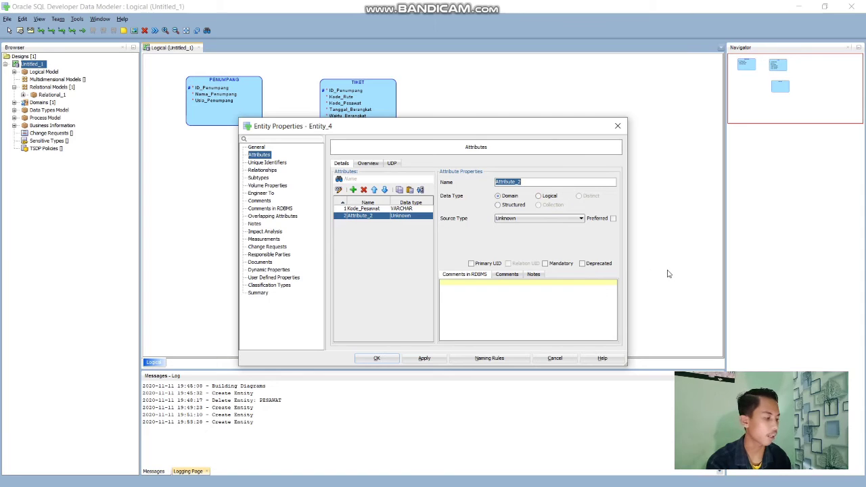
pyautogui.write('N')
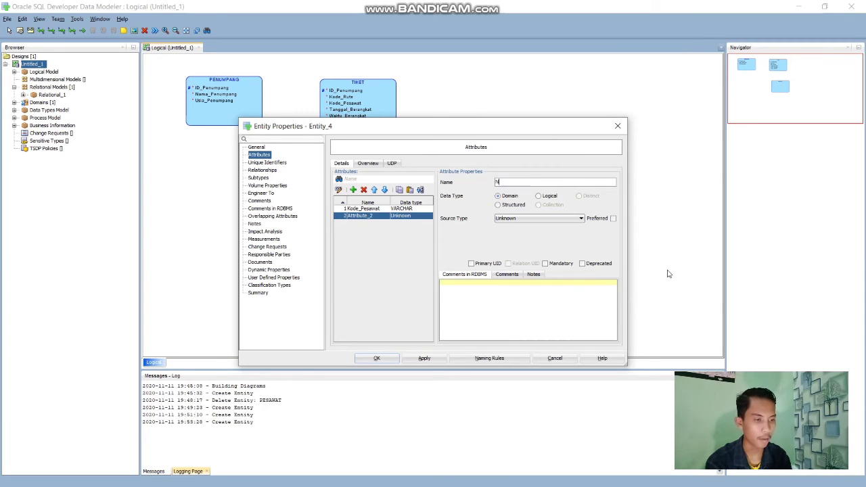
pyautogui.write('ama_Pesawat')
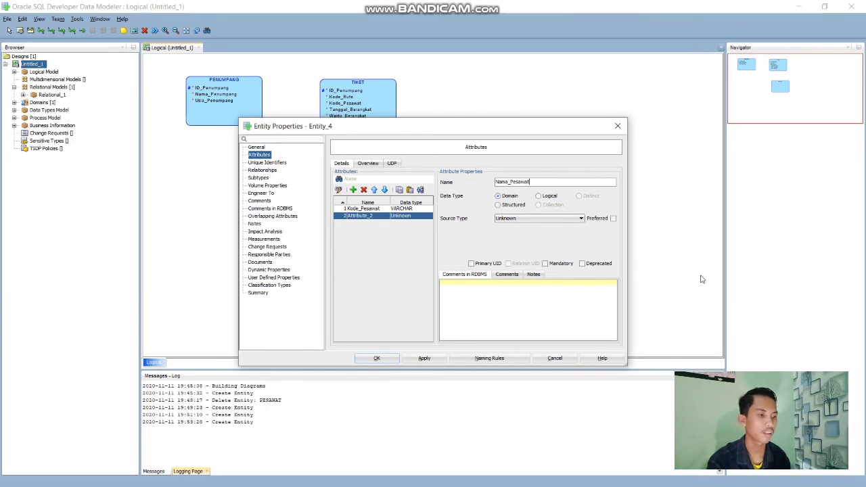
pyautogui.click(538, 195)
pyautogui.click(551, 218)
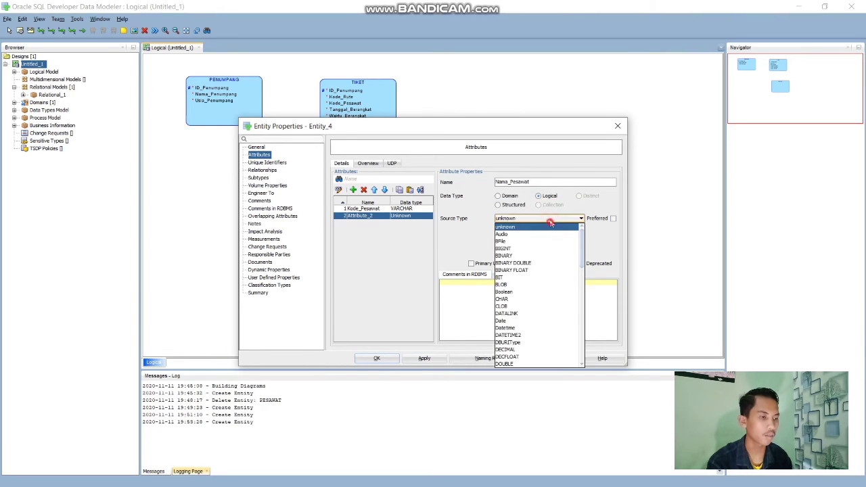
pyautogui.scroll(-8, 550, 318)
pyautogui.click(546, 321)
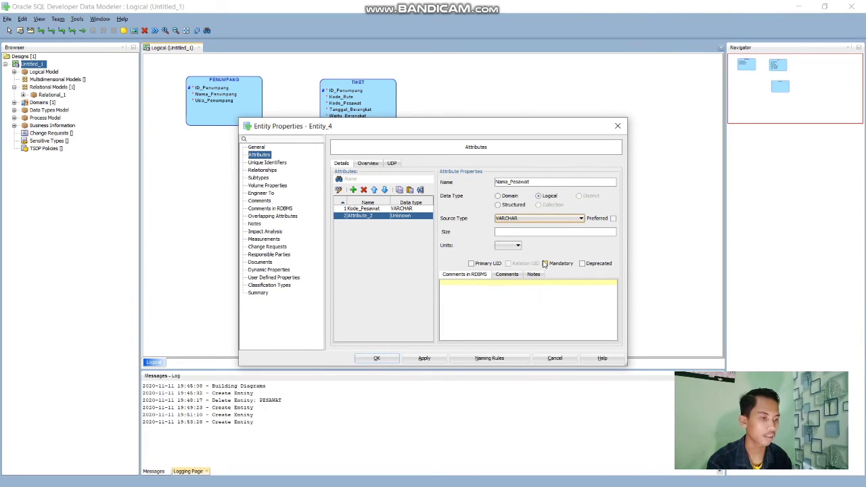
# Step: Add a mandatory attribute named Nomor_Kursi with the logical data type VARCHAR to the PESAWAT entity
pyautogui.click(352, 189)
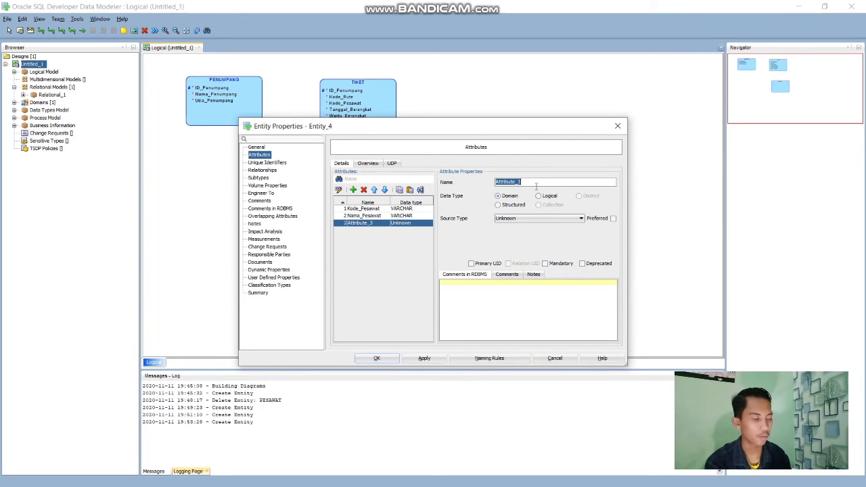
pyautogui.write('Nomor_')
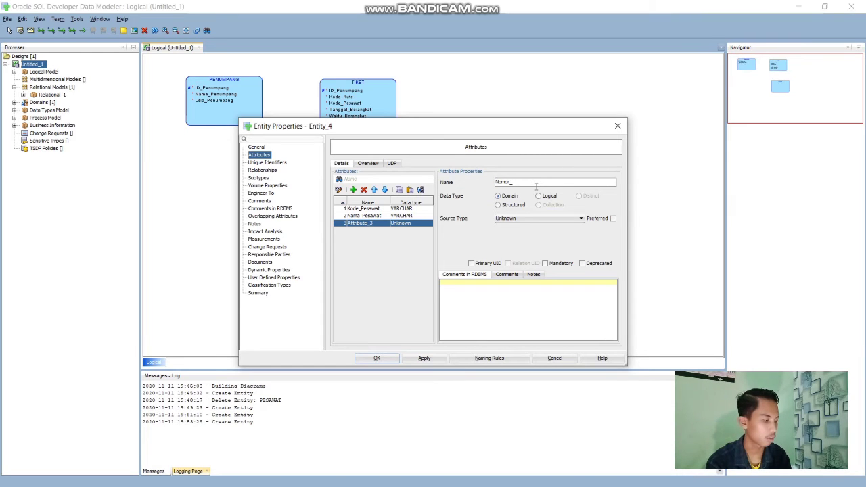
pyautogui.write('Kursi')
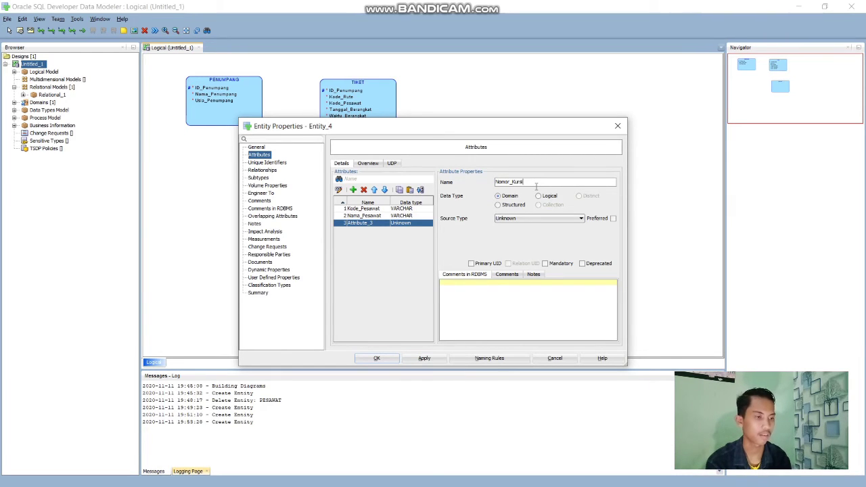
pyautogui.click(538, 195)
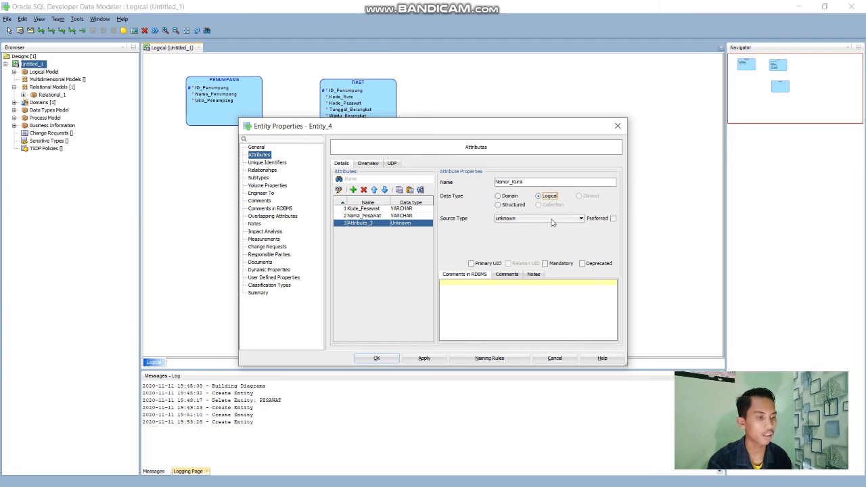
pyautogui.click(541, 217)
pyautogui.scroll(-10, 548, 335)
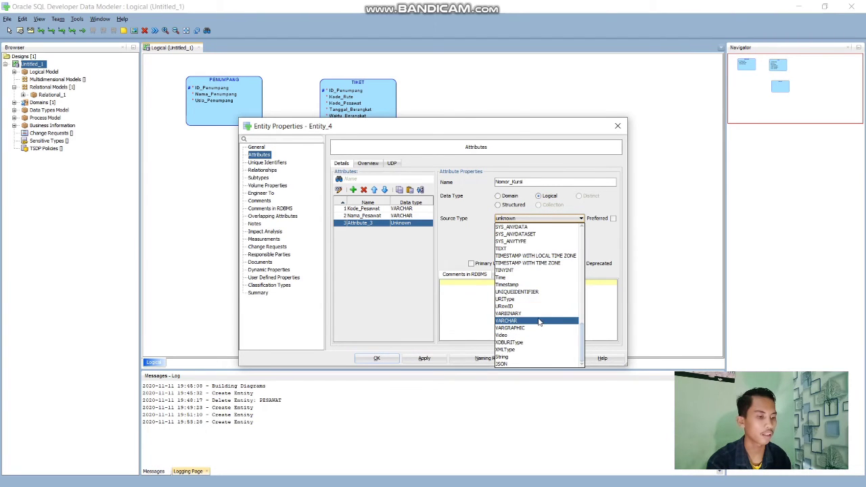
pyautogui.click(539, 322)
pyautogui.click(549, 264)
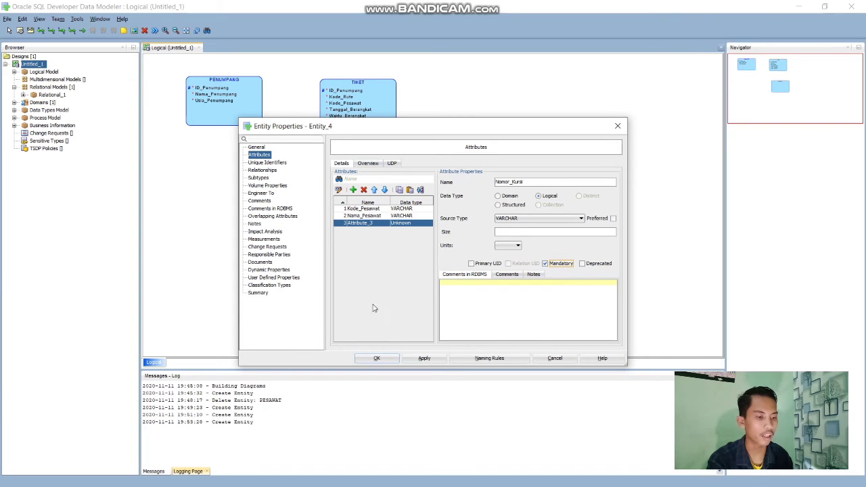
# Step: Save the PESAWAT entity and shift it slightly to line up beneath the TIKET entity
pyautogui.click(423, 358)
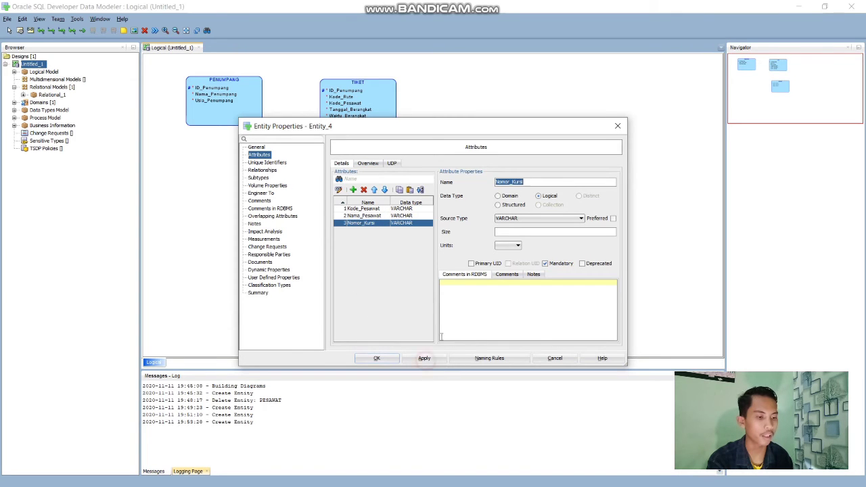
pyautogui.click(376, 359)
pyautogui.moveTo(344, 188); pyautogui.dragTo(337, 188)
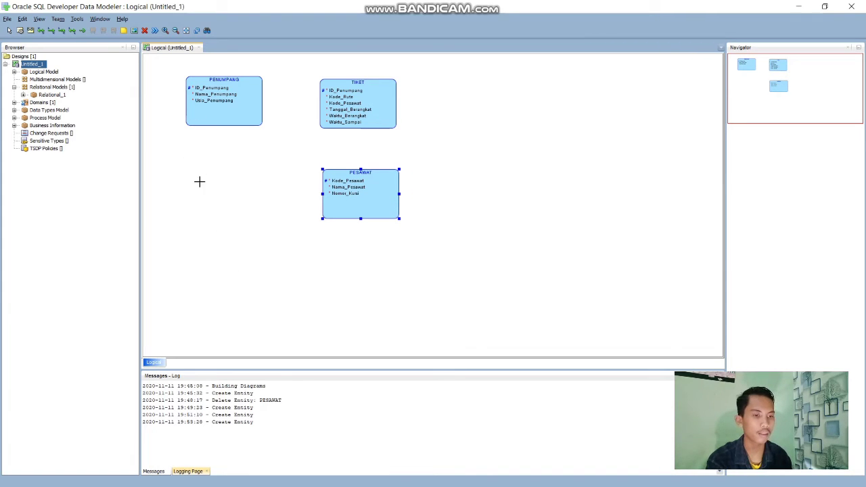
# Step: Create a new entity below the PENUMPANG entity, beside PESAWAT, and name it RUTE
pyautogui.click(223, 171)
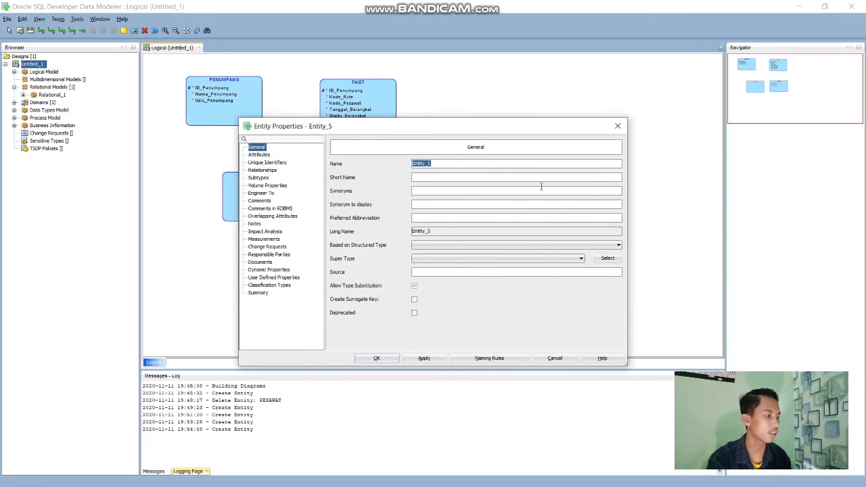
pyautogui.write('Rut')
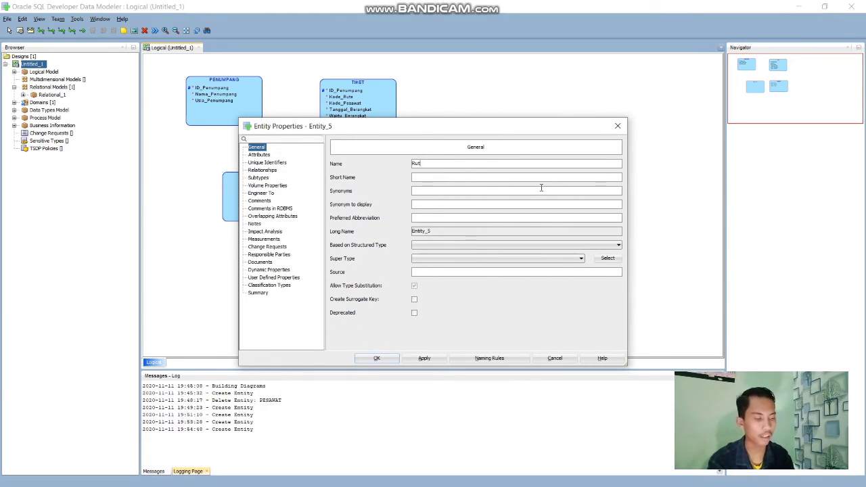
pyautogui.press('BackSpace')
pyautogui.press('BackSpace')
pyautogui.write('UTE')
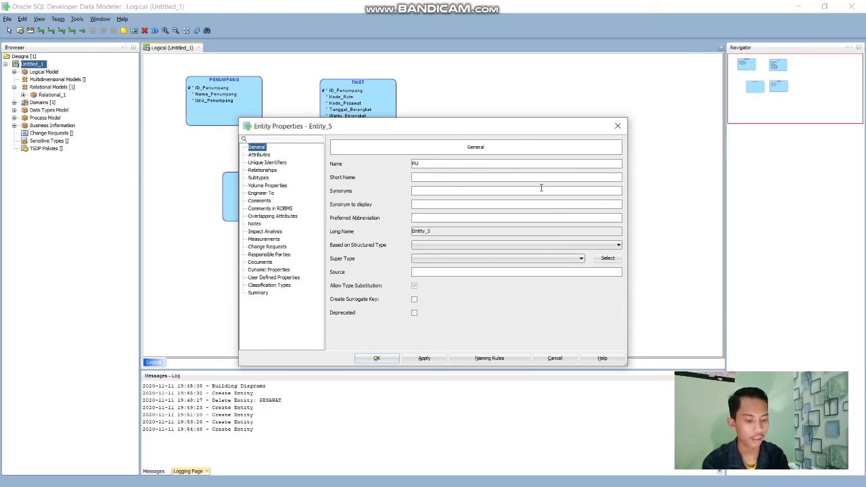
# Step: Add an attribute named Kode_Rute to the RUTE entity, with logical data type VARCHAR, as the primary UID
pyautogui.click(258, 154)
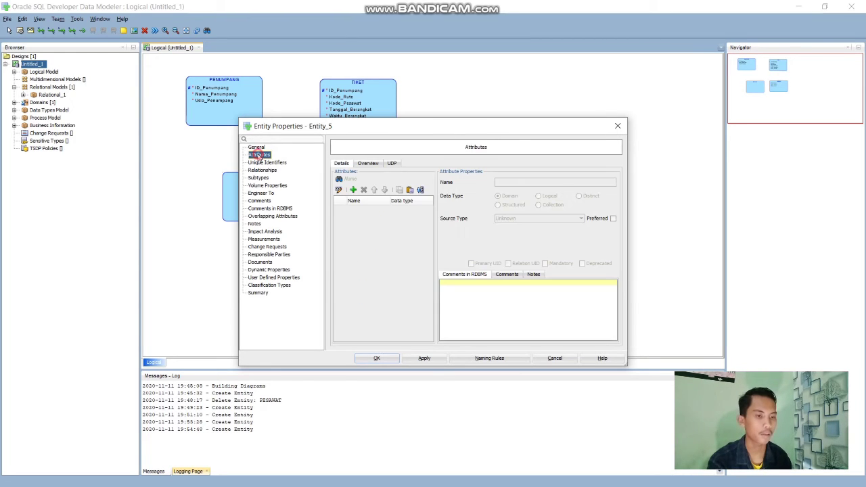
pyautogui.click(353, 189)
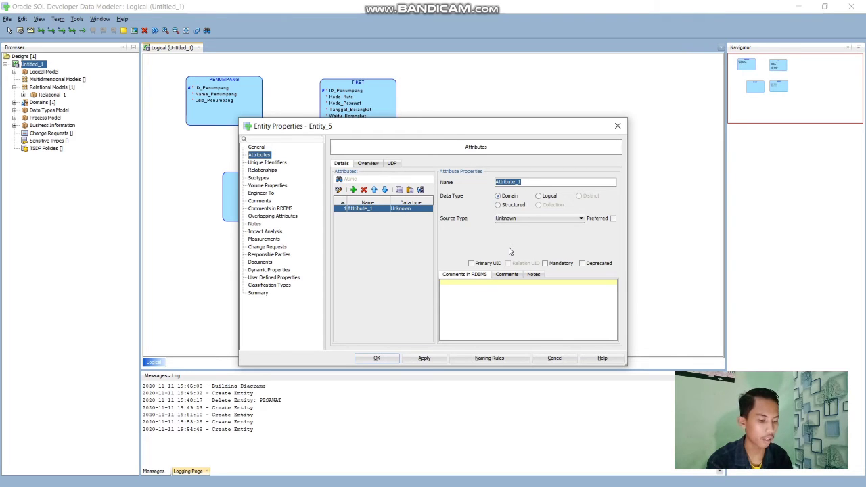
pyautogui.write('Kode_Rute')
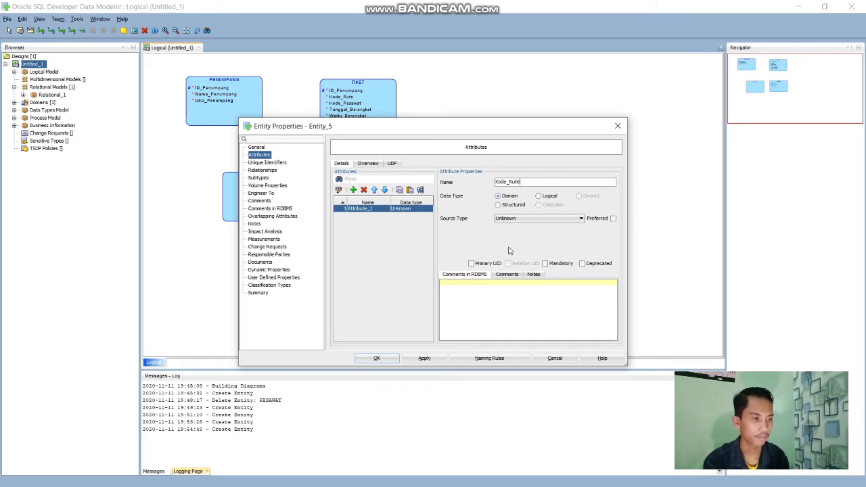
pyautogui.click(538, 196)
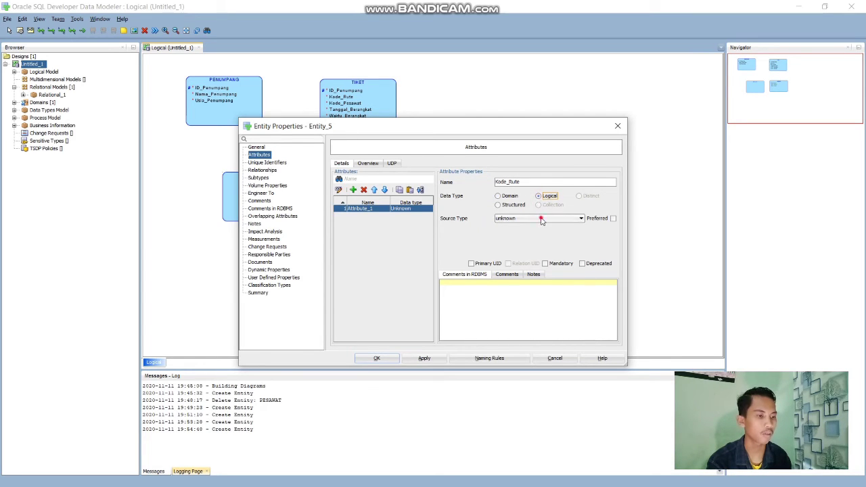
pyautogui.click(539, 218)
pyautogui.click(467, 334)
pyautogui.click(550, 218)
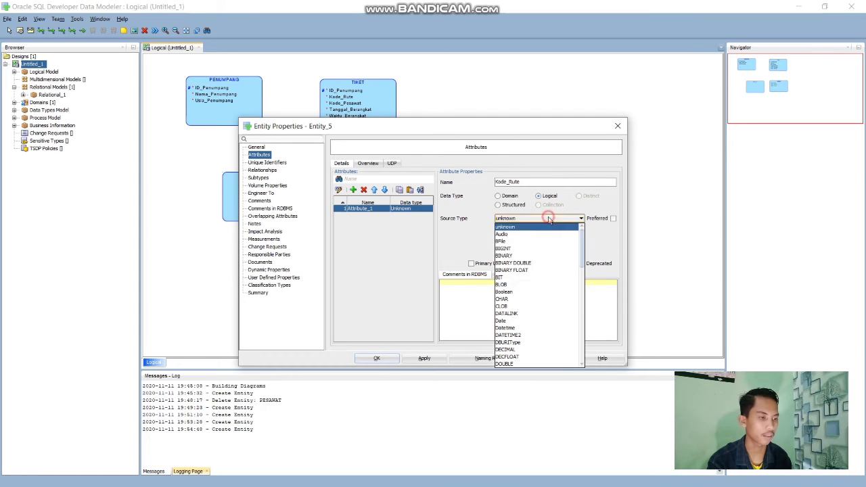
pyautogui.scroll(-10, 541, 291)
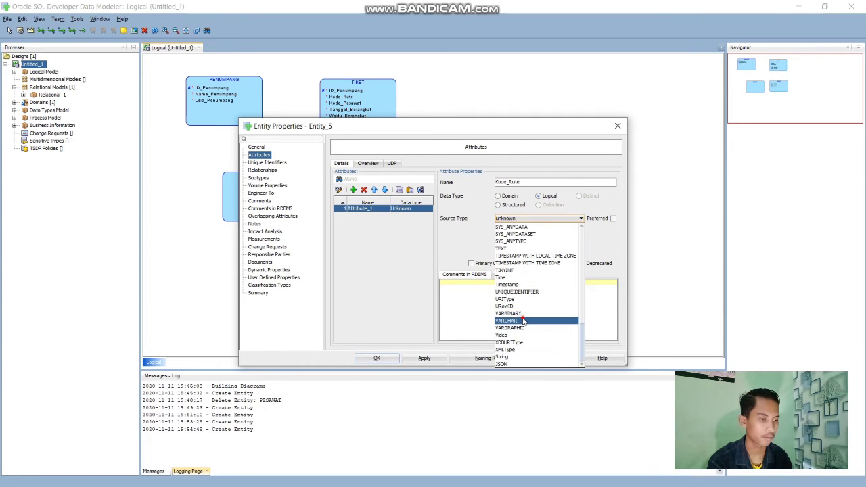
pyautogui.click(521, 320)
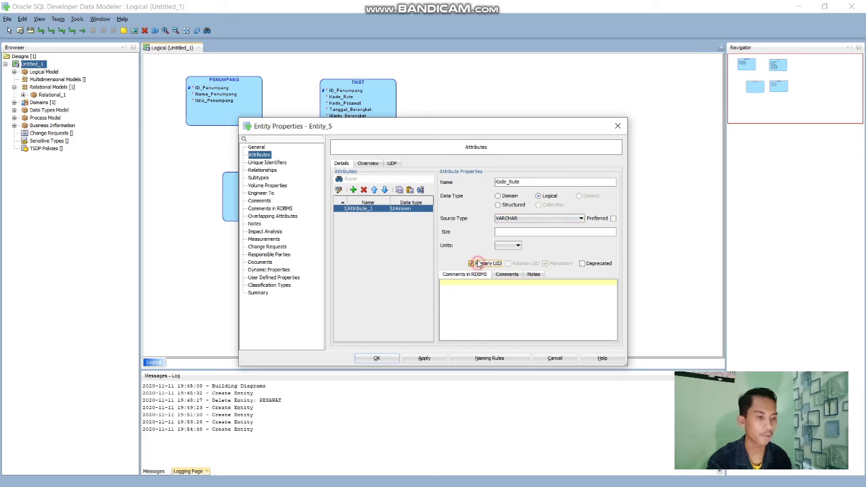
# Step: Add a mandatory attribute named Rute with the logical data type VARCHAR to the RUTE entity
pyautogui.click(352, 189)
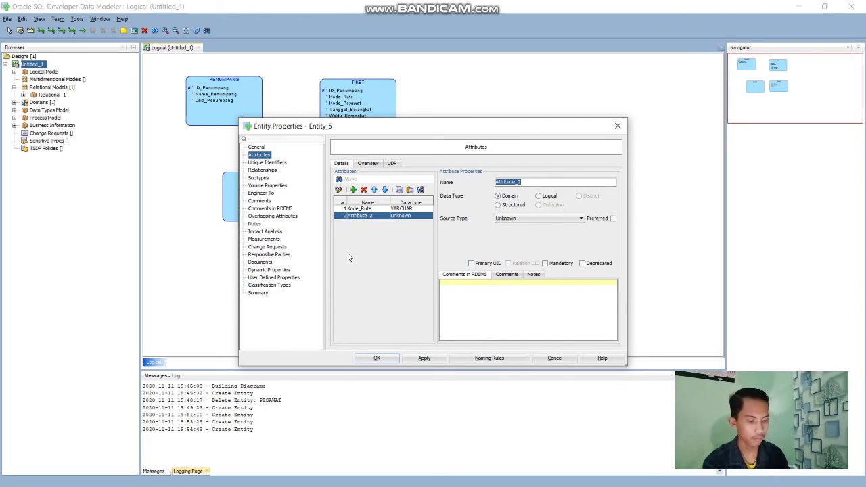
pyautogui.write('Rute')
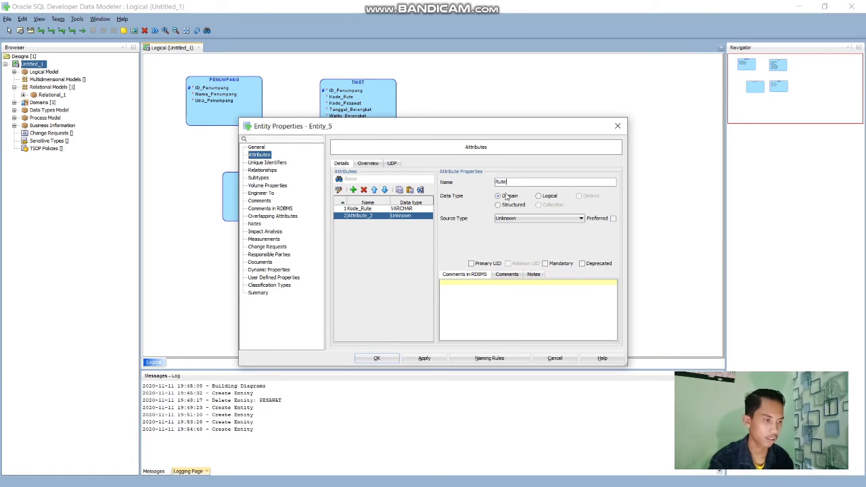
pyautogui.click(538, 196)
pyautogui.click(540, 218)
pyautogui.scroll(-10, 535, 255)
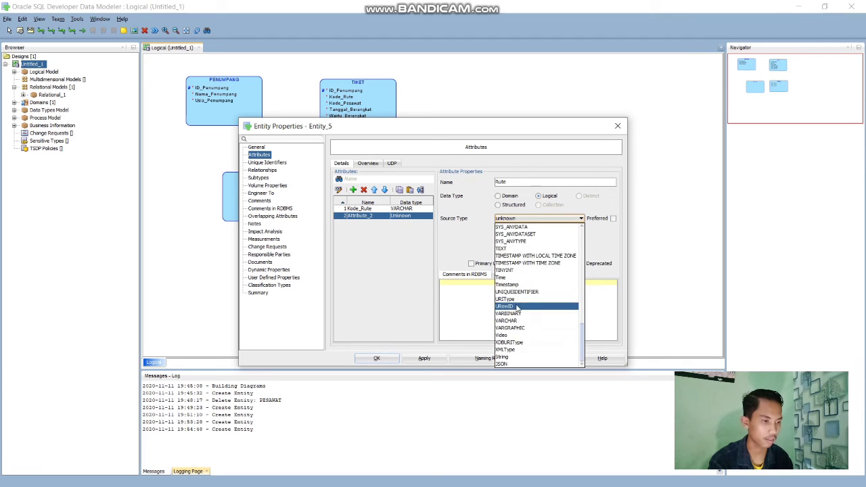
pyautogui.click(513, 320)
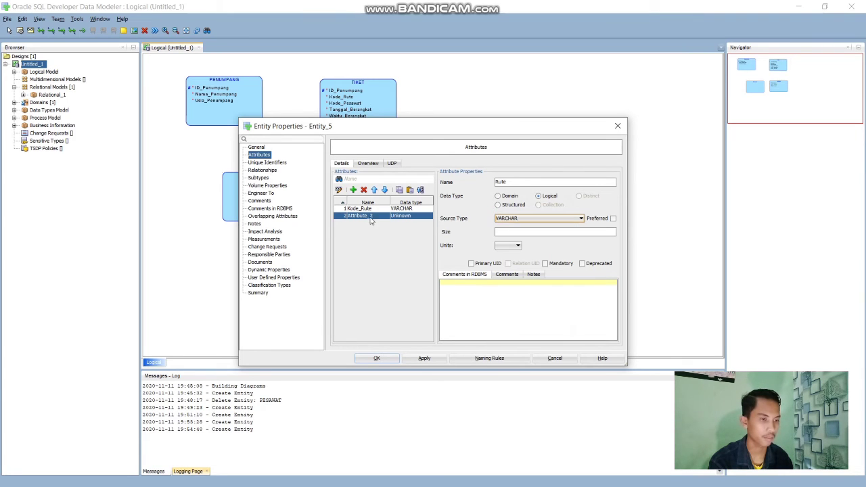
pyautogui.click(554, 265)
# Step: Add a mandatory attribute named Kelas with the logical data type VARCHAR to the RUTE entity
pyautogui.click(352, 189)
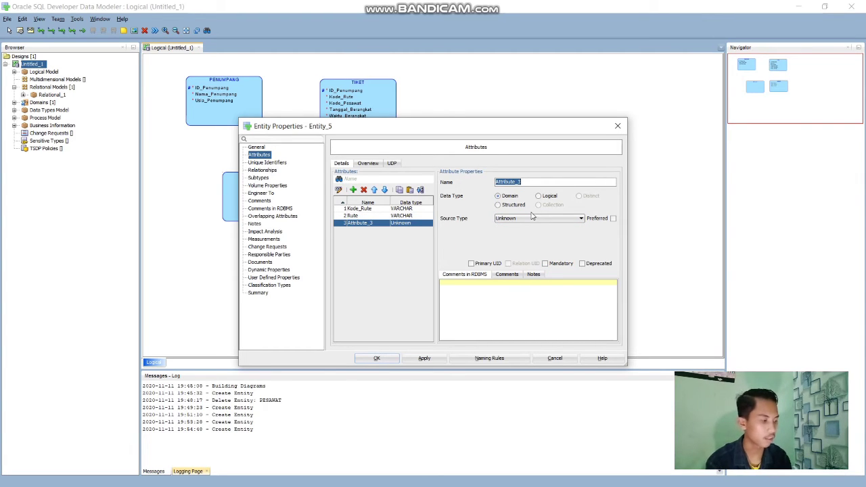
pyautogui.write('Ke')
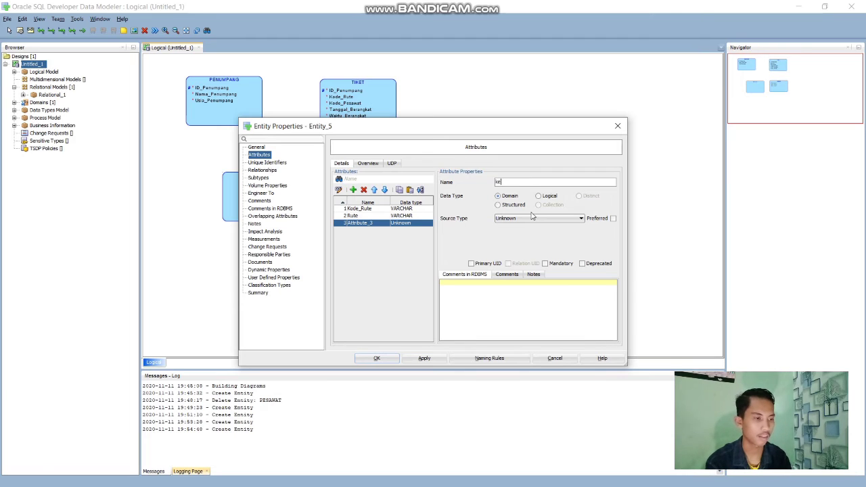
pyautogui.write('Ke')
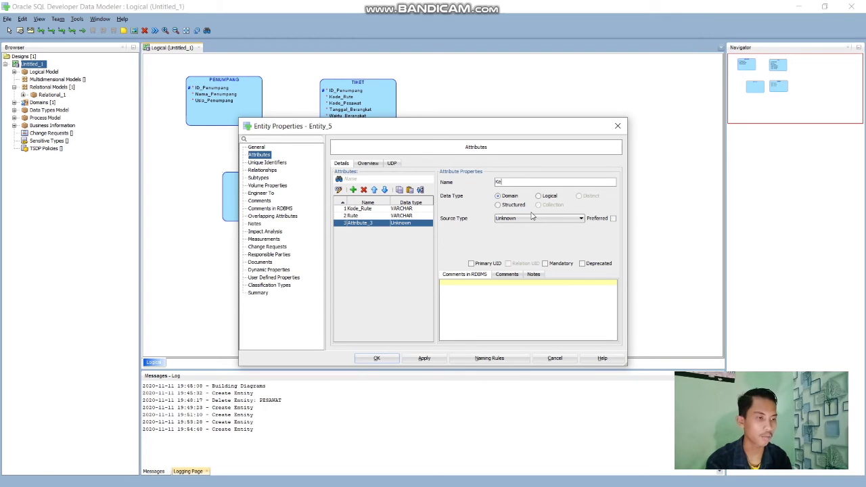
pyautogui.write('las')
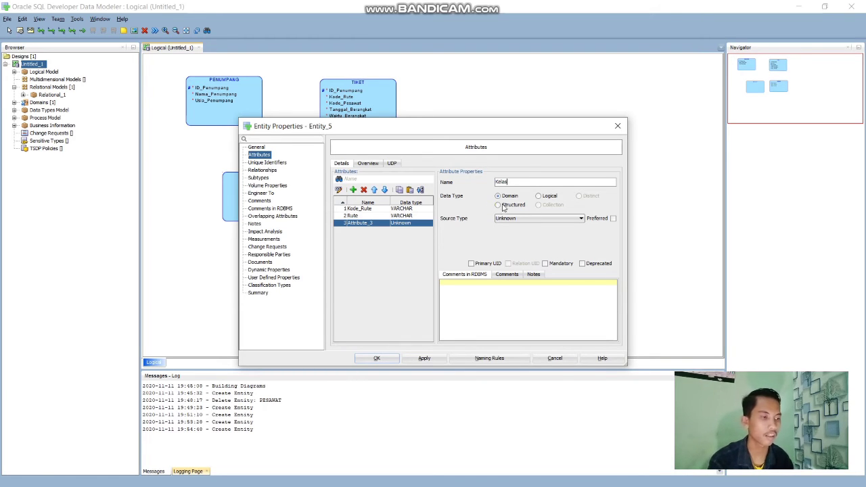
pyautogui.click(545, 197)
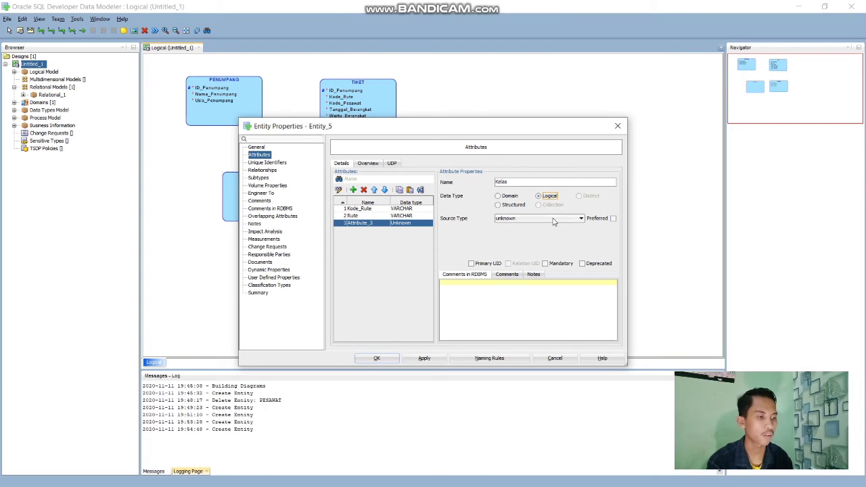
pyautogui.click(545, 218)
pyautogui.click(543, 320)
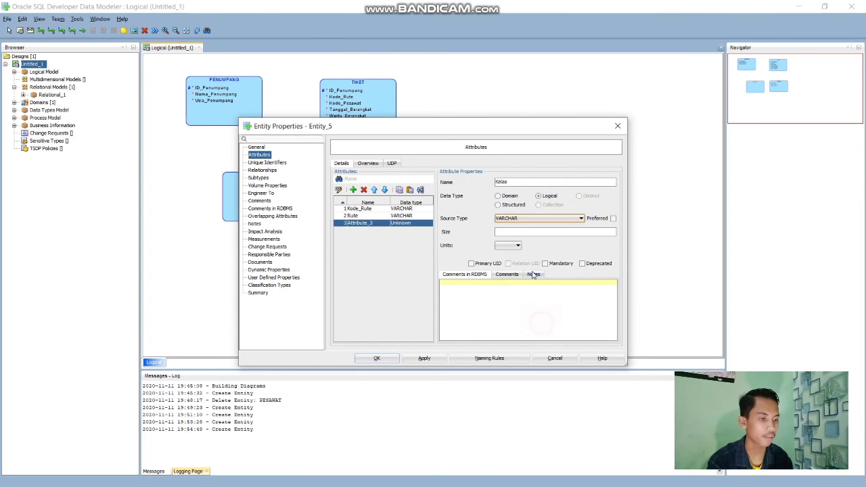
pyautogui.click(547, 264)
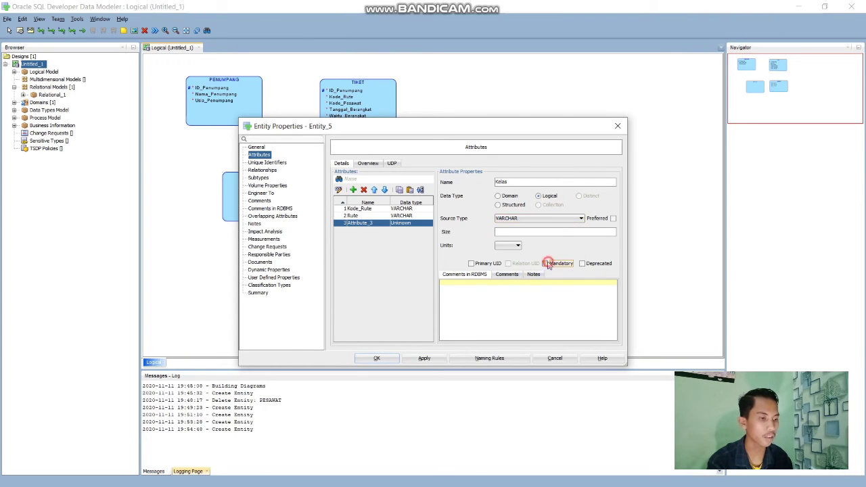
# Step: Add a mandatory attribute named Harga with the logical data type VARCHAR to the RUTE entity
pyautogui.click(353, 190)
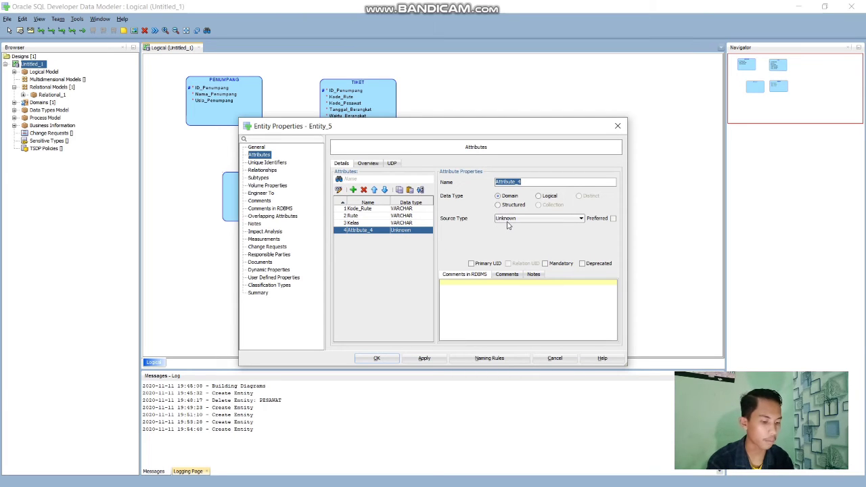
pyautogui.write('Harga')
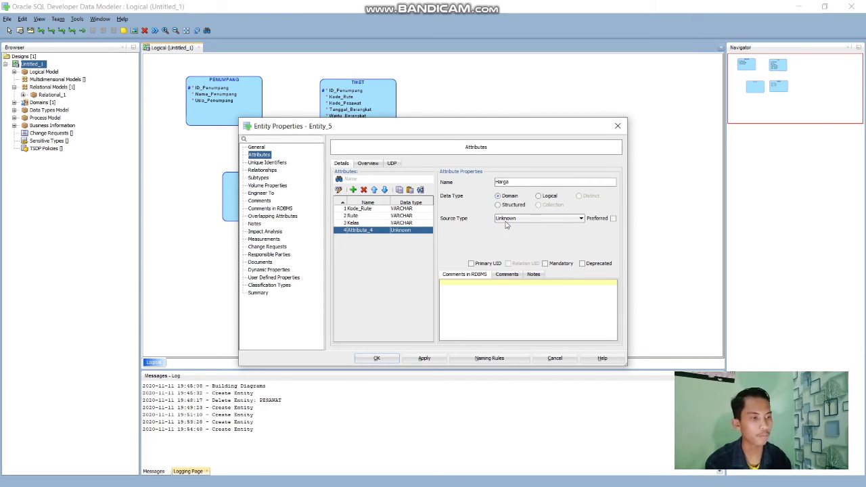
pyautogui.click(538, 195)
pyautogui.click(547, 218)
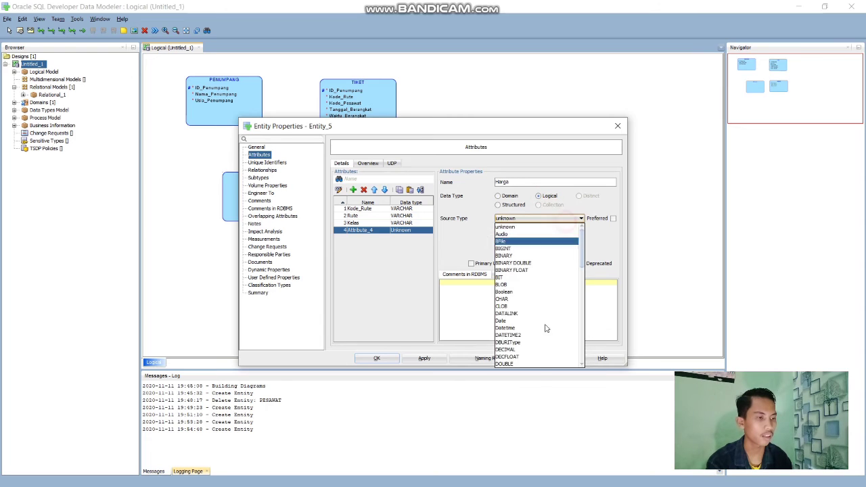
pyautogui.scroll(-10, 534, 321)
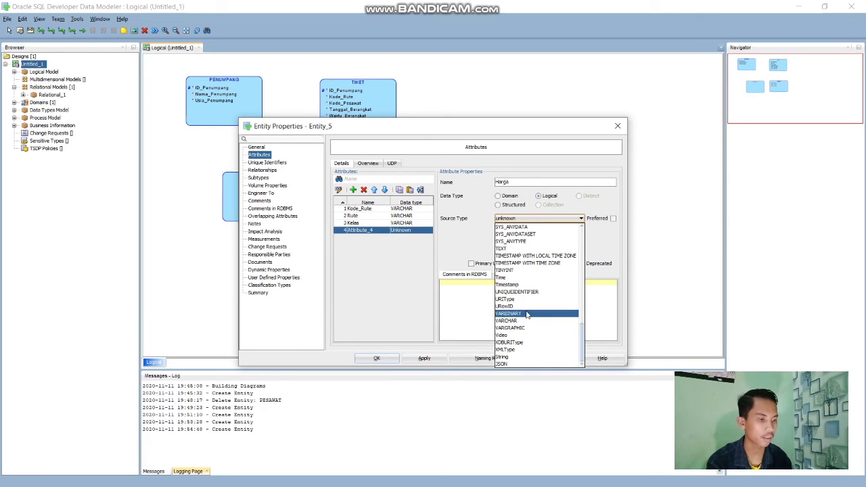
pyautogui.click(526, 320)
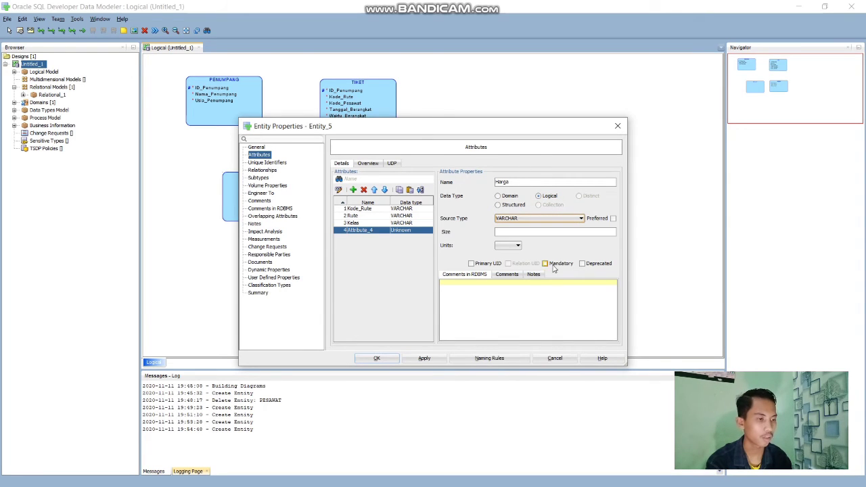
pyautogui.click(553, 264)
# Step: Add a mandatory attribute named Waktu with the logical data type VARCHAR to the RUTE entity
pyautogui.click(352, 190)
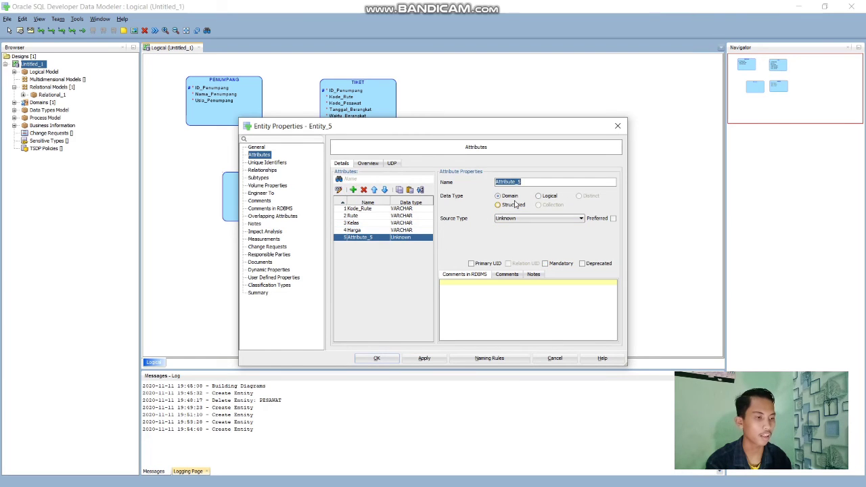
pyautogui.write('W')
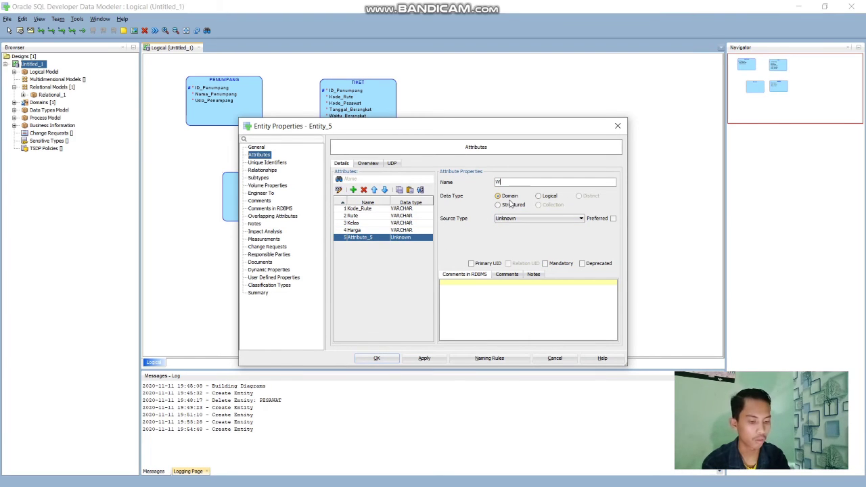
pyautogui.write('aktu')
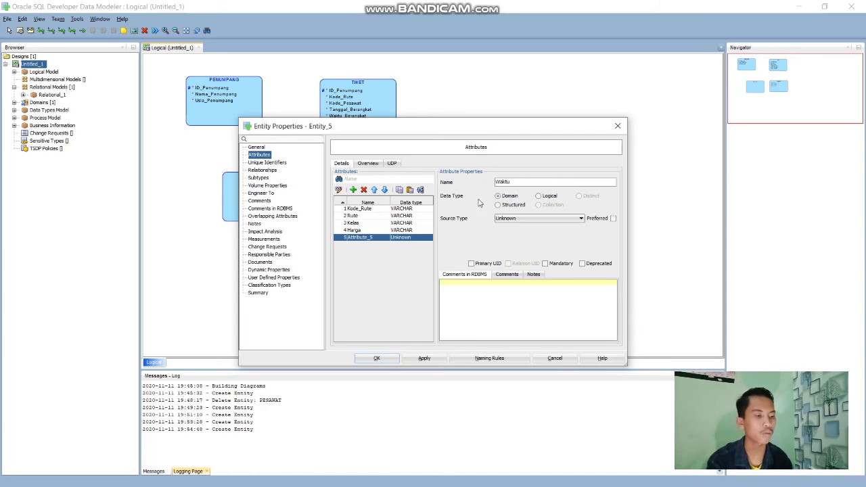
pyautogui.click(546, 195)
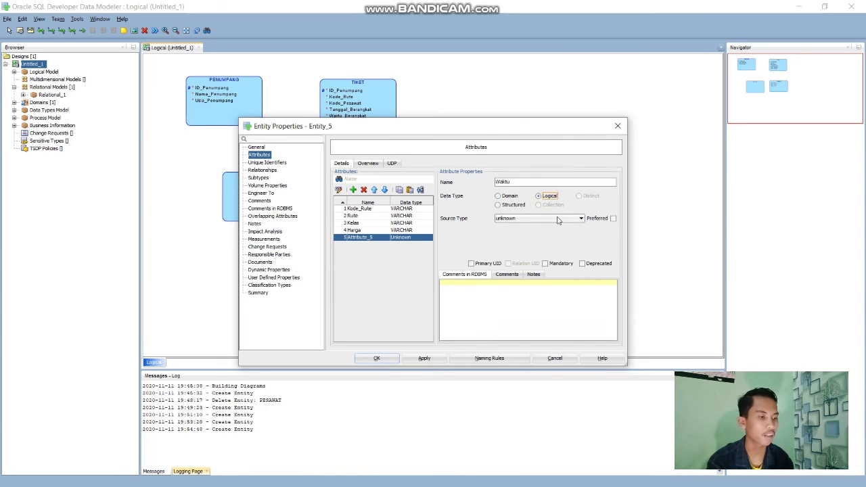
pyautogui.click(563, 218)
pyautogui.scroll(-10, 531, 332)
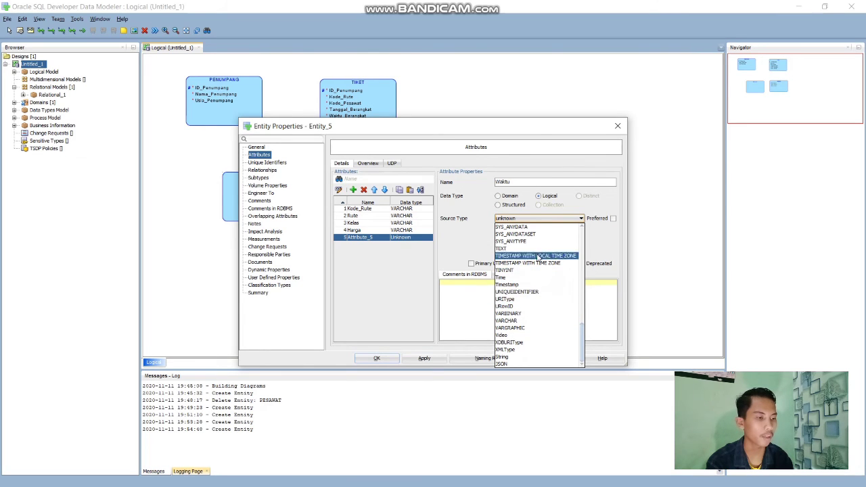
pyautogui.click(533, 320)
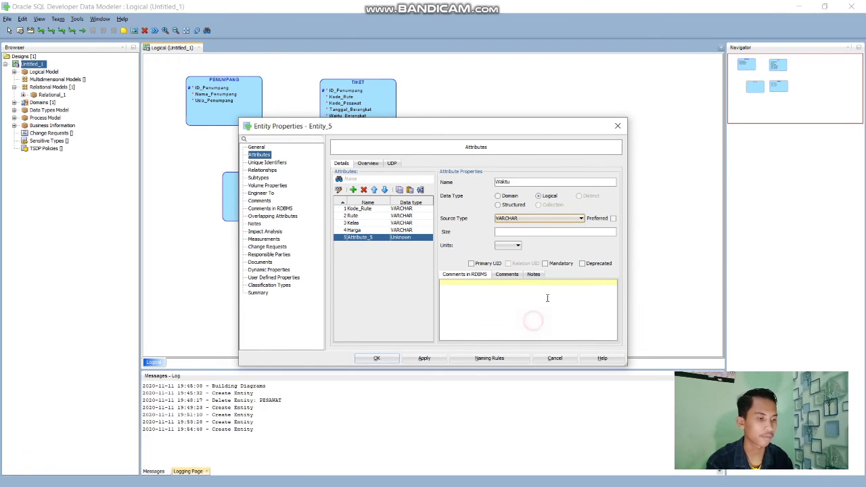
pyautogui.click(545, 263)
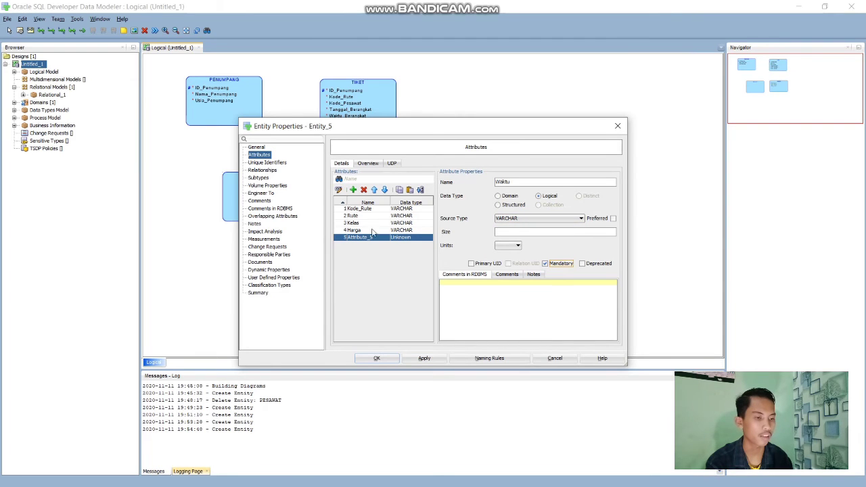
# Step: Save the RUTE entity and move it to line up beneath the PENUMPANG entity
pyautogui.click(423, 358)
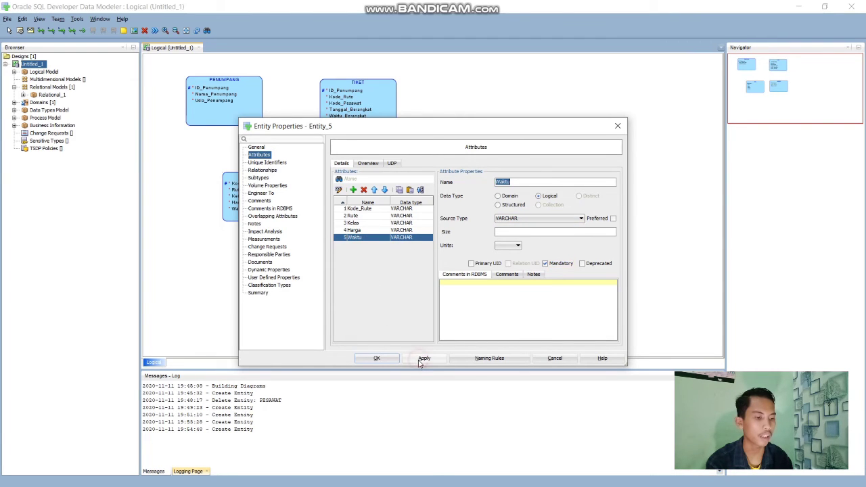
pyautogui.click(377, 359)
pyautogui.moveTo(276, 212); pyautogui.dragTo(237, 207)
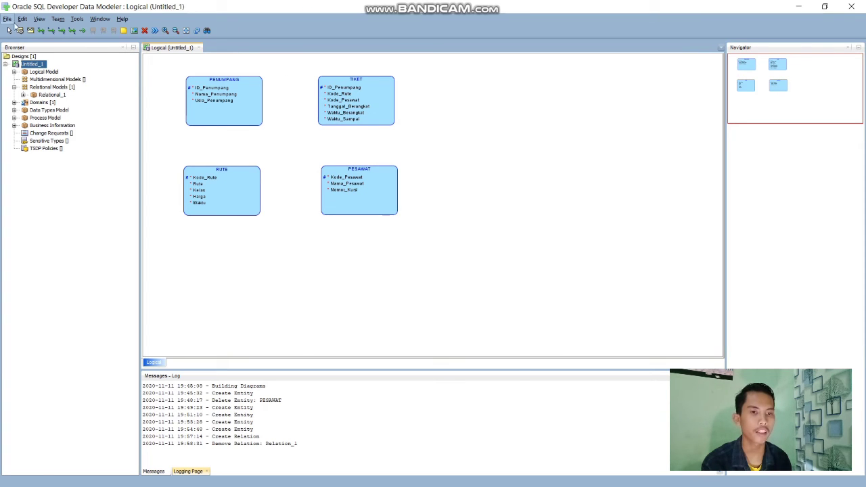
# Step: Draw a many-to-many relation from the TIKET entity to the PENUMPANG entity
pyautogui.click(51, 34)
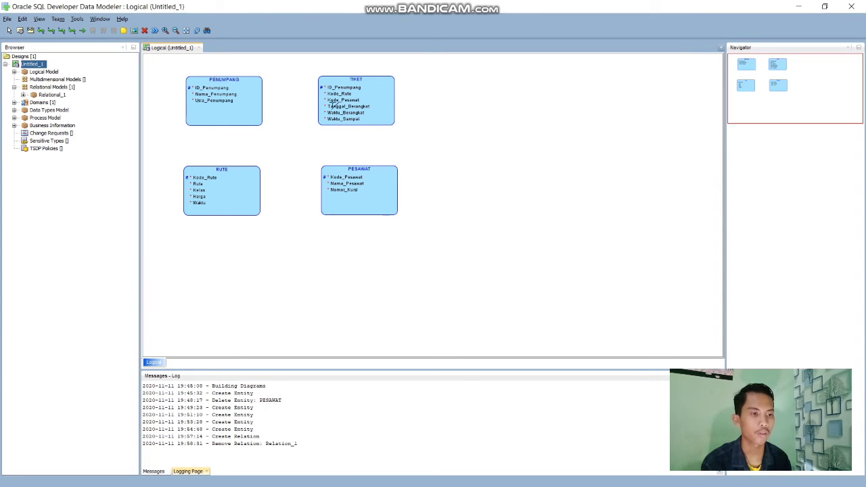
pyautogui.click(322, 90)
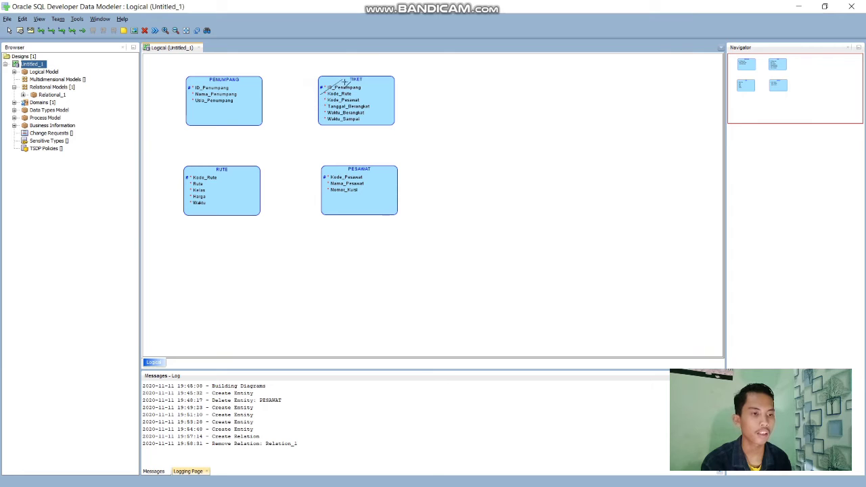
pyautogui.click(254, 97)
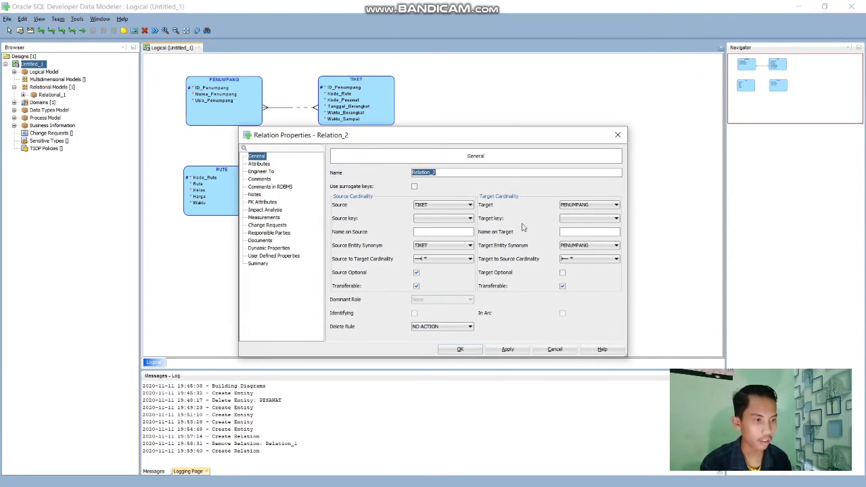
# Step: Discard the many-to-many relation and draw a one-to-many relation from the TIKET entity to the PENUMPANG entity
pyautogui.click(617, 135)
pyautogui.click(52, 30)
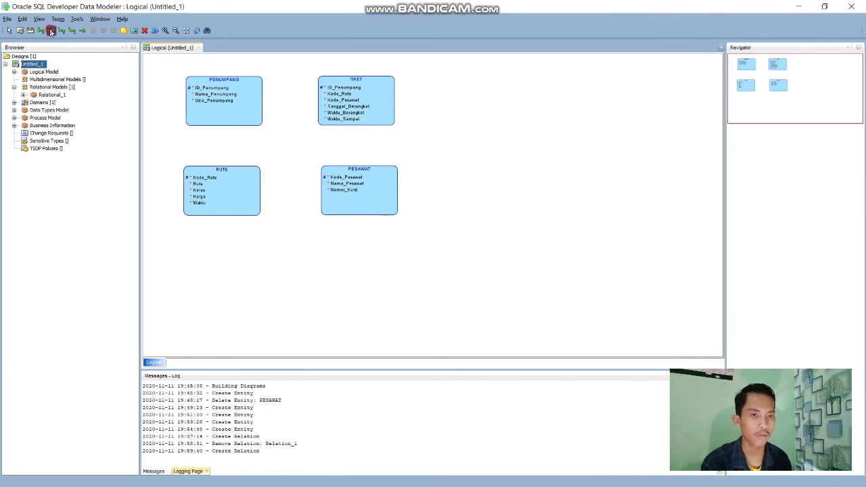
pyautogui.click(322, 100)
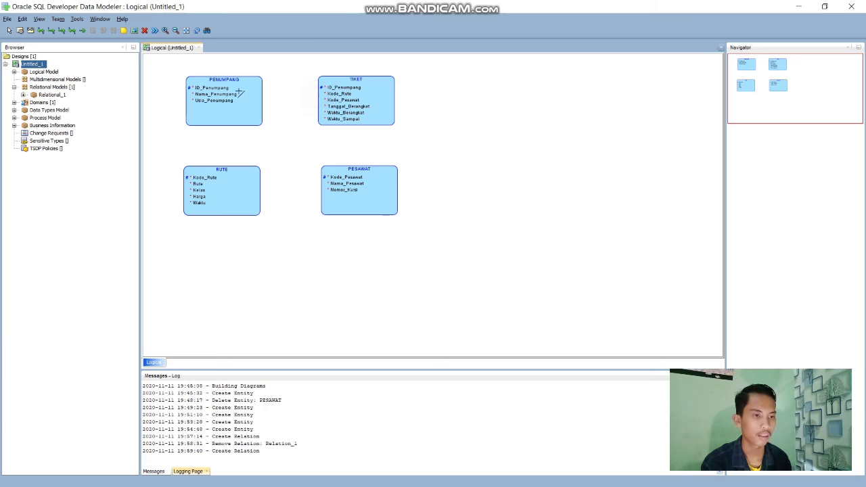
pyautogui.click(252, 97)
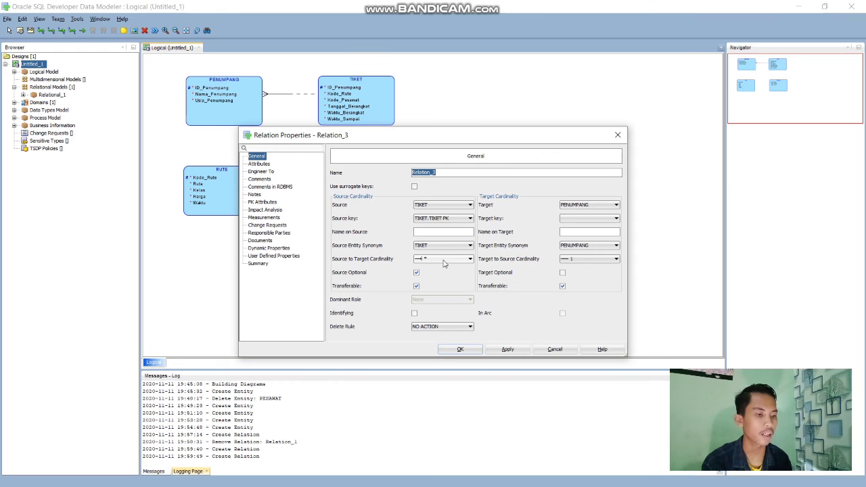
# Step: Set the target-to-source cardinality to * and source-to-target to 1, naming the relation dibeli on the source and membeli on the target
pyautogui.click(604, 262)
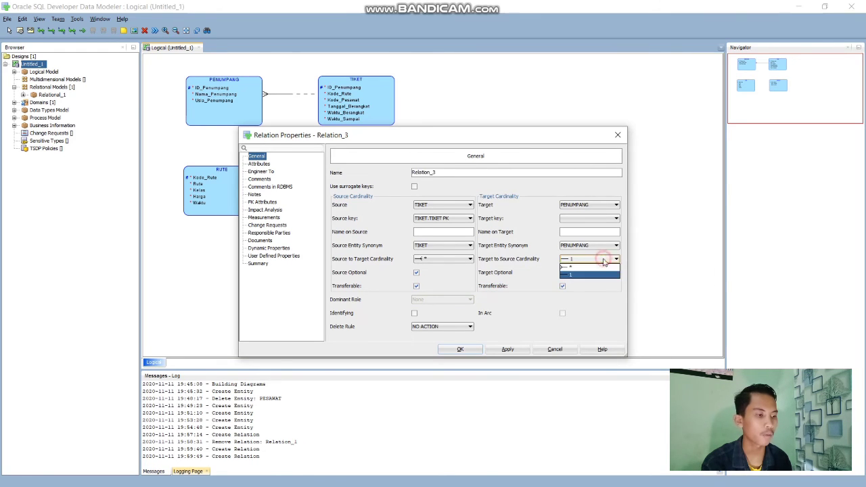
pyautogui.click(598, 267)
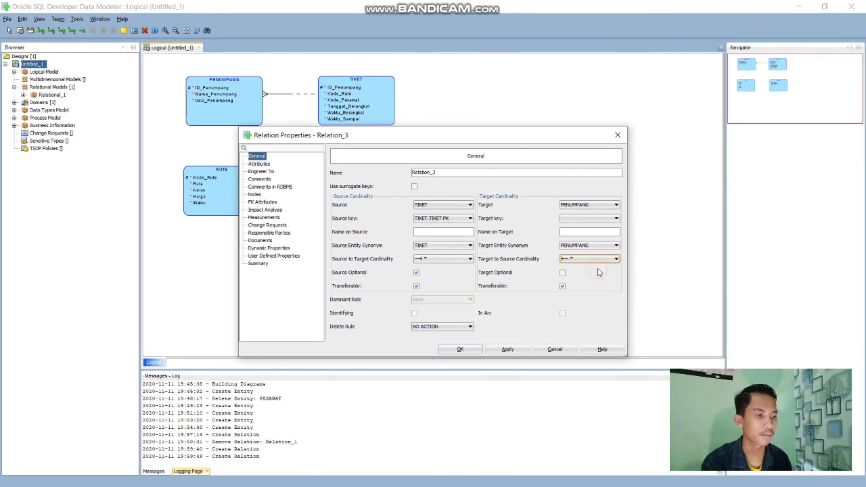
pyautogui.click(447, 262)
pyautogui.click(452, 276)
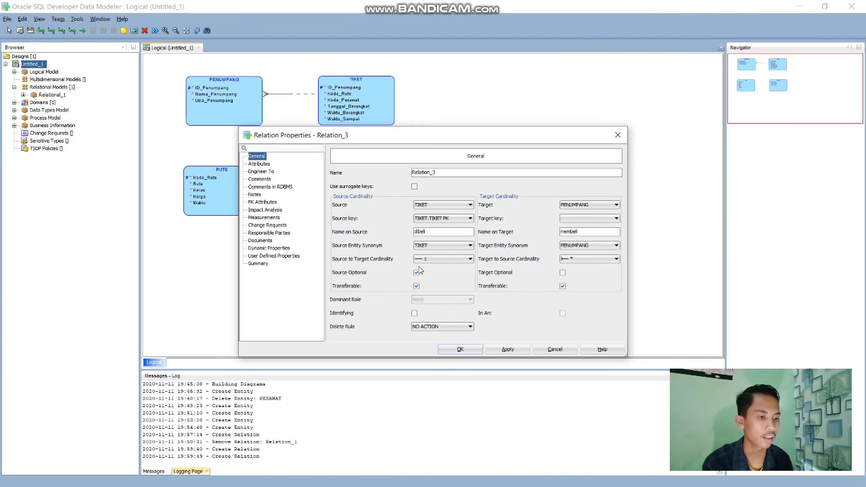
# Step: Make the TIKET–PENUMPANG relation optional on the target and mandatory on the source, mark it as identifying, and save it
pyautogui.click(562, 272)
pyautogui.click(418, 274)
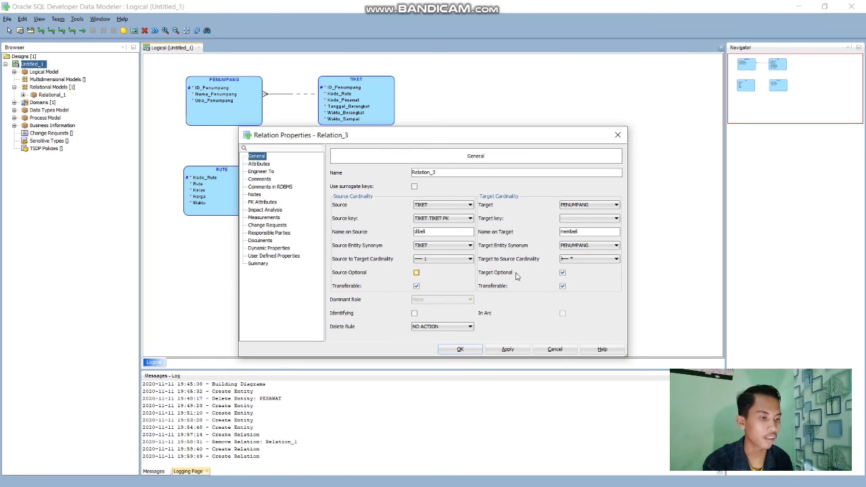
pyautogui.click(414, 313)
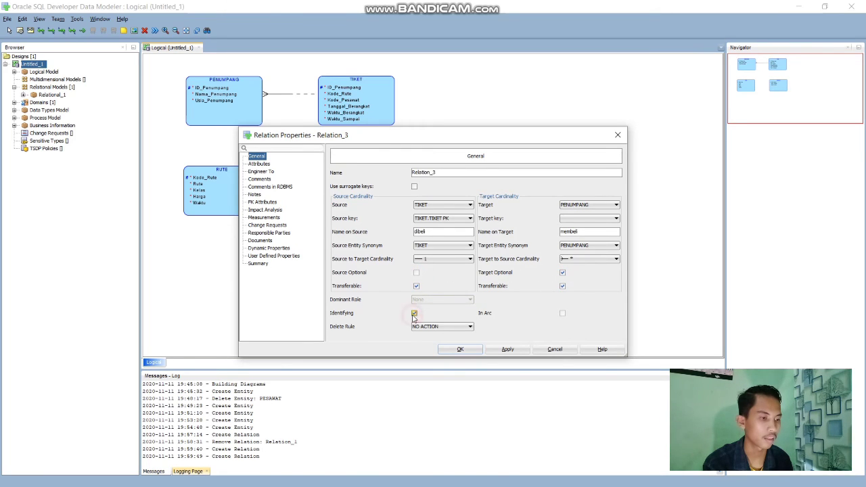
pyautogui.click(503, 349)
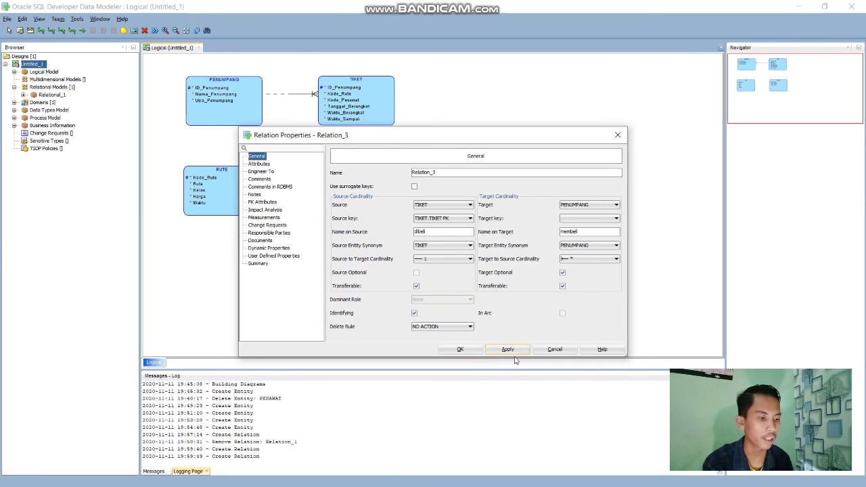
pyautogui.click(473, 351)
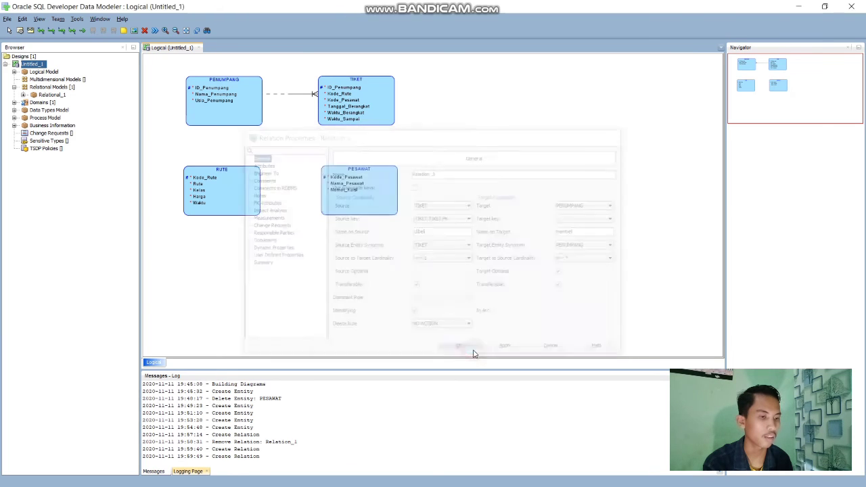
# Step: Turn on the display of relation labels in the logical diagram
pyautogui.rightClick(312, 97)
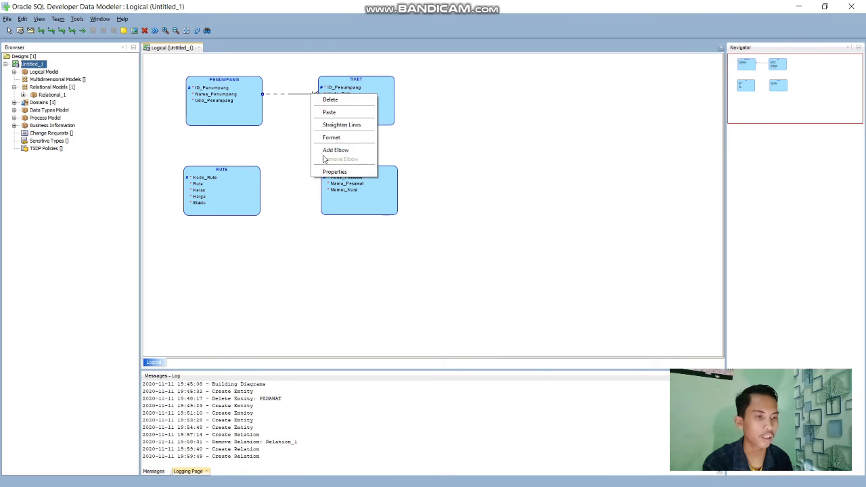
pyautogui.click(299, 106)
pyautogui.rightClick(300, 106)
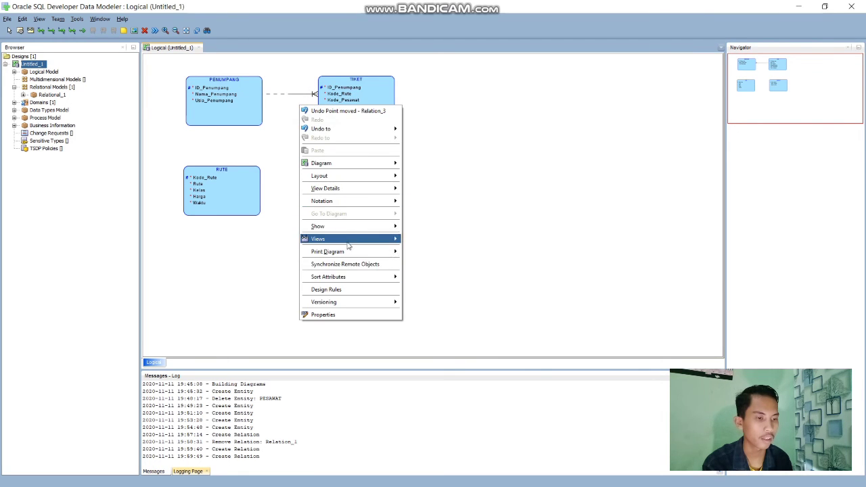
pyautogui.click(347, 231)
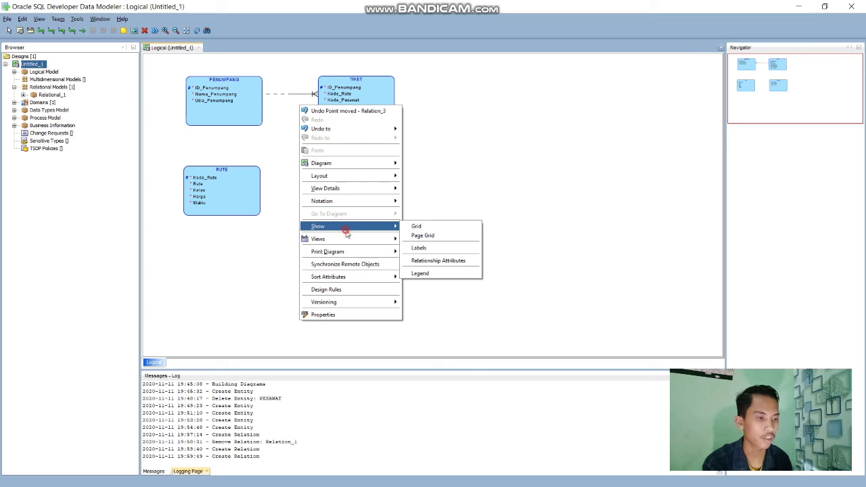
pyautogui.click(418, 247)
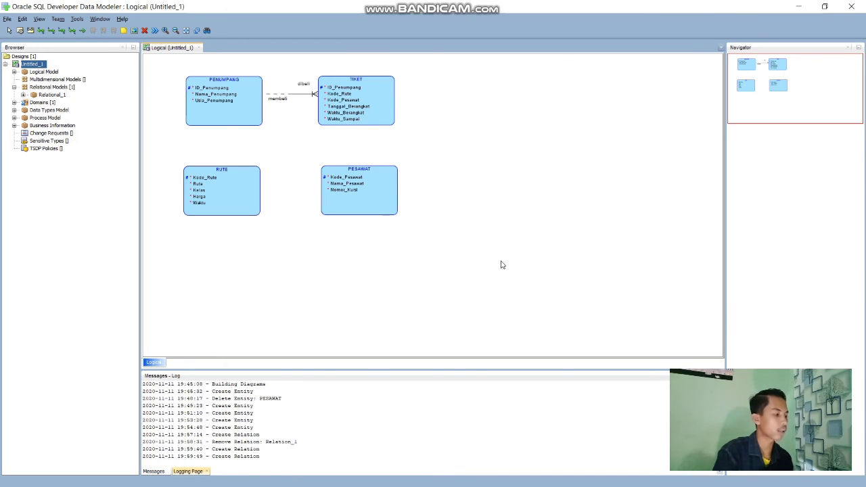
# Step: Nudge the PESAWAT entity slightly and draw a one-to-many relation from the TIKET entity to it
pyautogui.click(354, 194)
pyautogui.moveTo(353, 196); pyautogui.dragTo(352, 195)
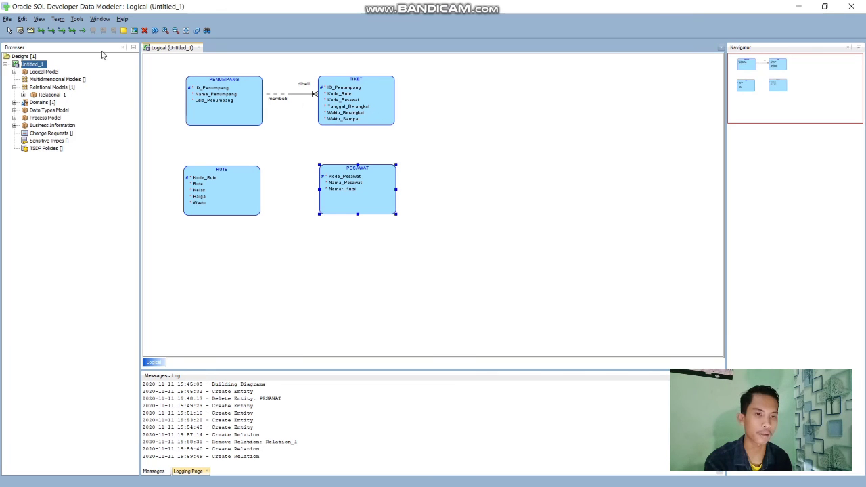
pyautogui.click(51, 30)
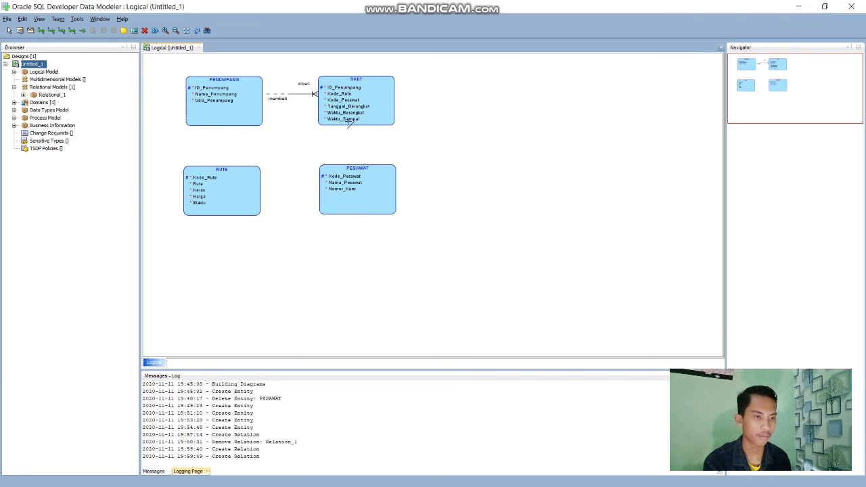
pyautogui.click(347, 122)
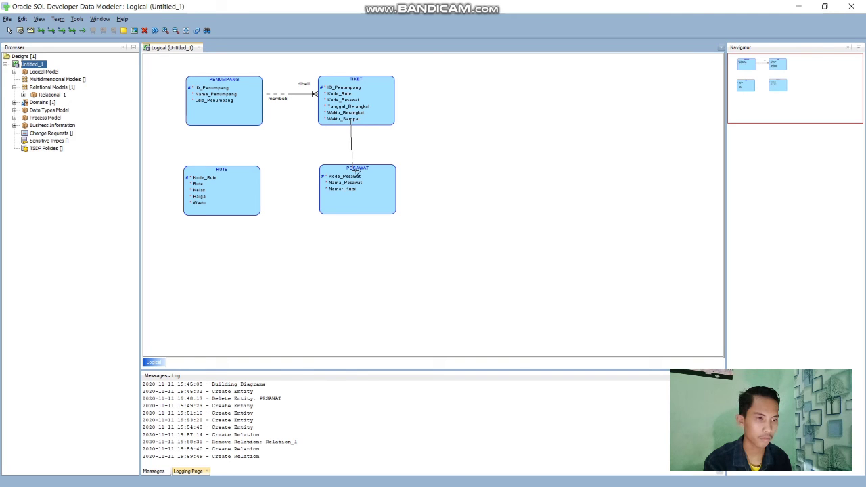
pyautogui.click(352, 171)
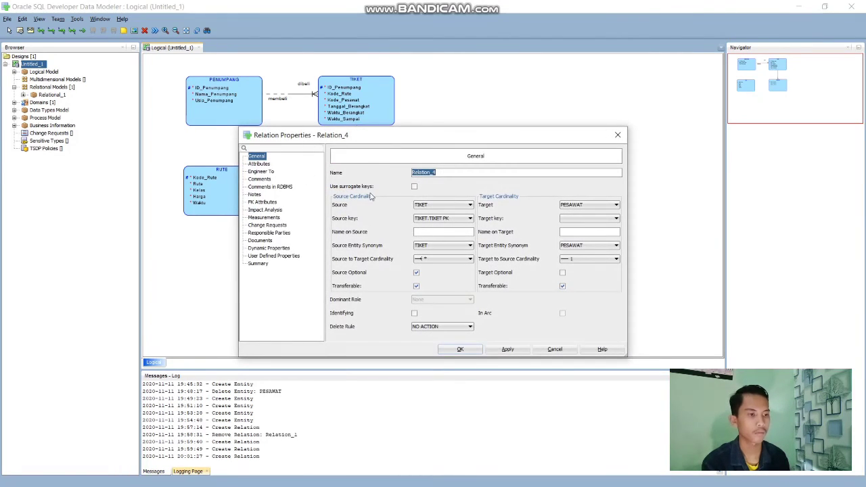
# Step: Name the TIKET–PESAWAT relation dimiliki on the source side and memiliki on the target side
pyautogui.click(460, 231)
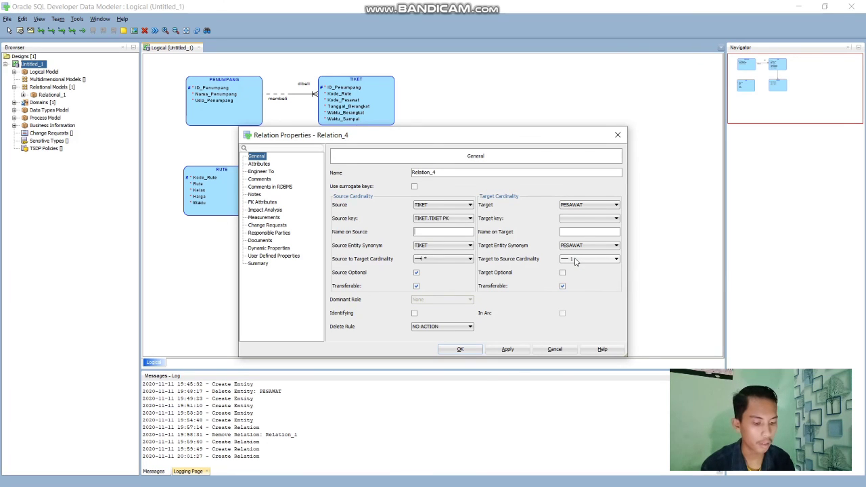
pyautogui.write('im')
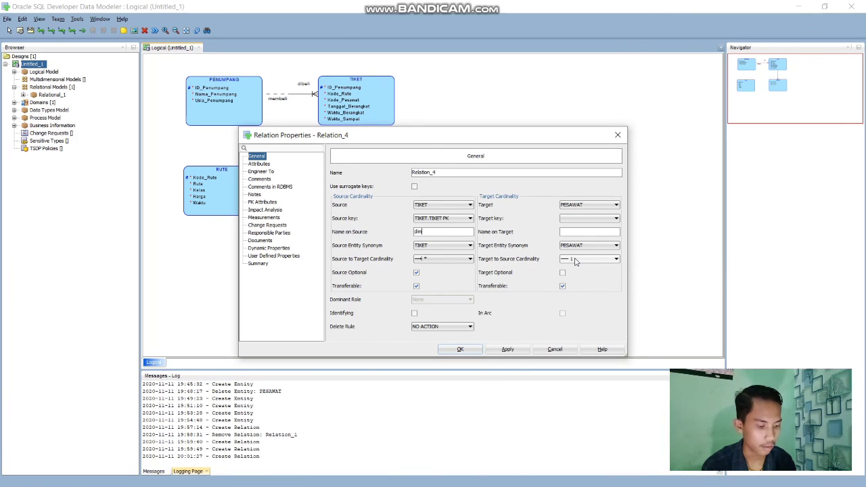
pyautogui.write('iliki')
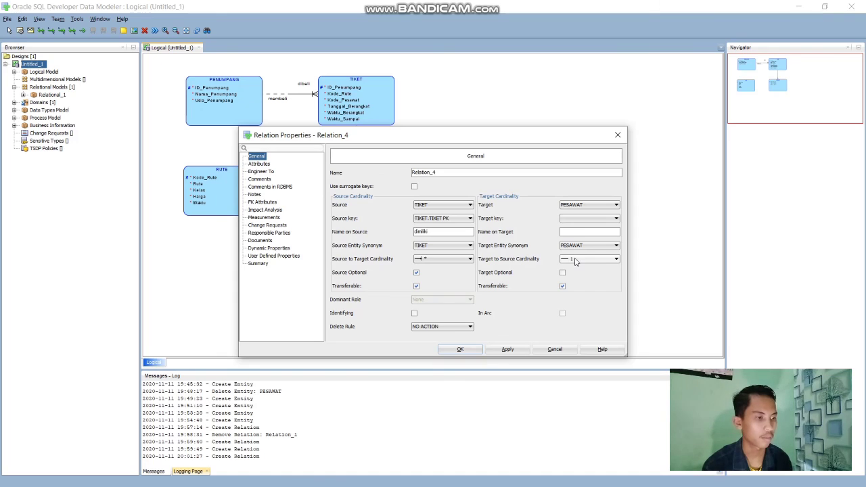
pyautogui.click(571, 233)
pyautogui.write('memiliki')
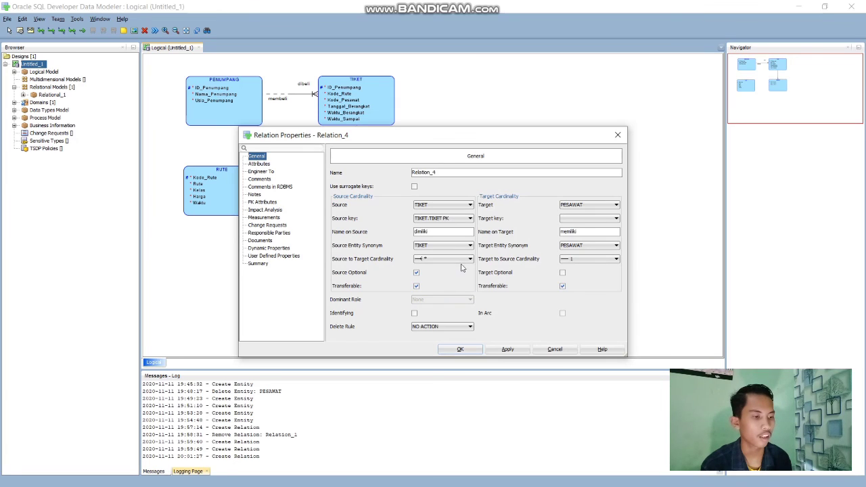
# Step: Mark the TIKET–PESAWAT relation as identifying, keep its source optional, and save it
pyautogui.click(562, 274)
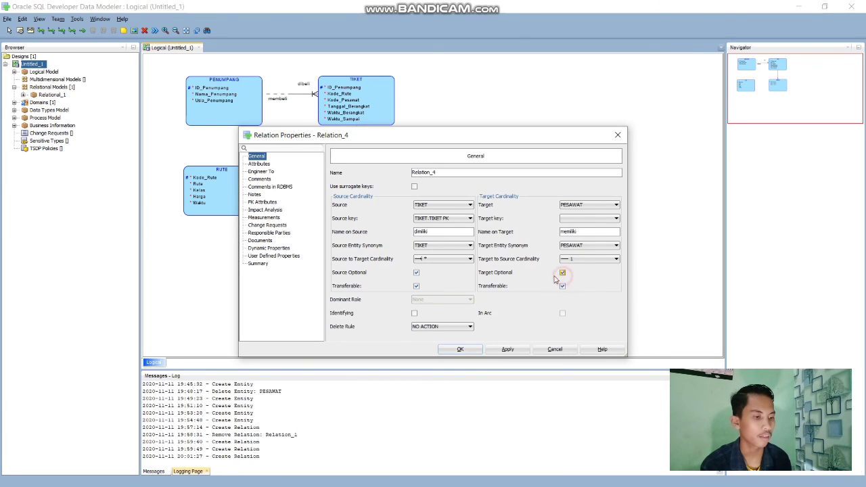
pyautogui.click(416, 273)
pyautogui.click(414, 313)
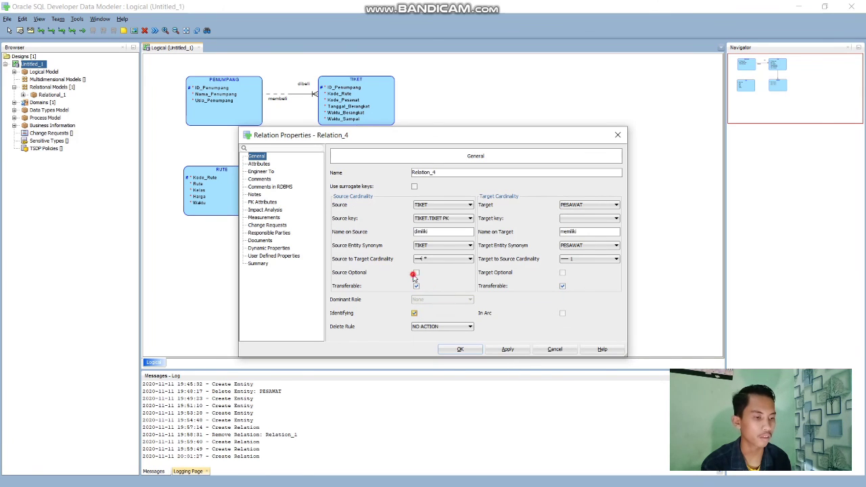
pyautogui.click(417, 272)
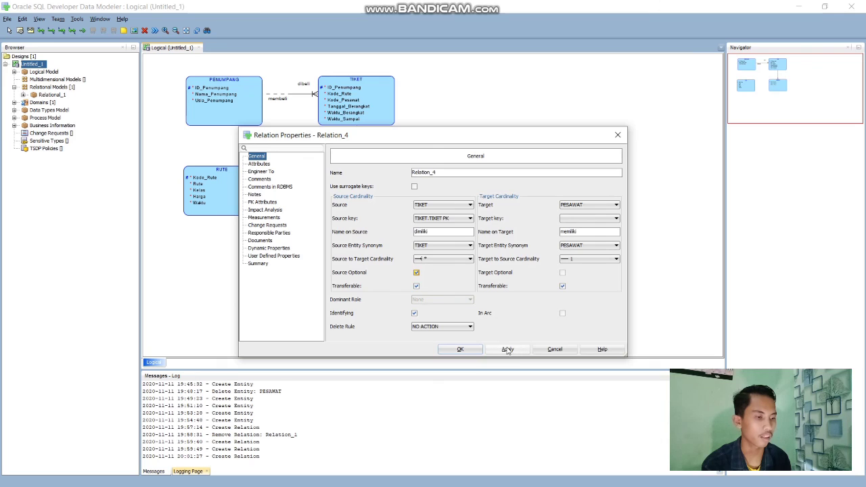
pyautogui.click(464, 348)
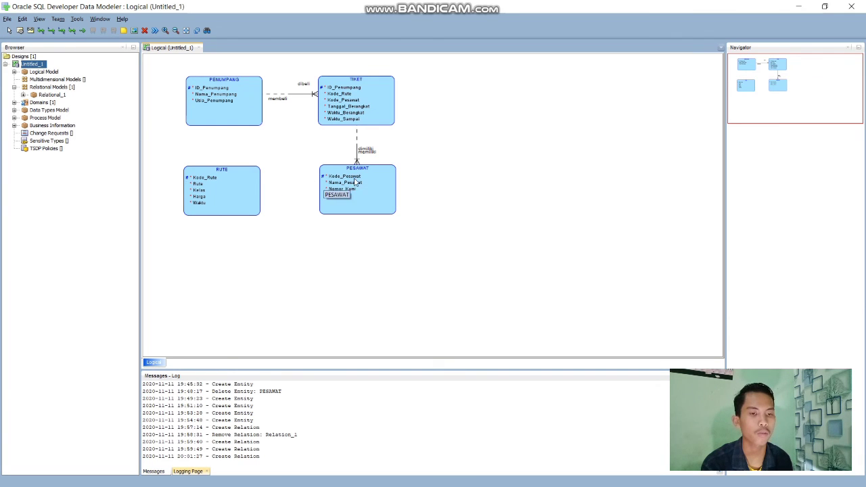
# Step: Draw a one-to-one relation from the RUTE entity to the PESAWAT entity
pyautogui.click(72, 30)
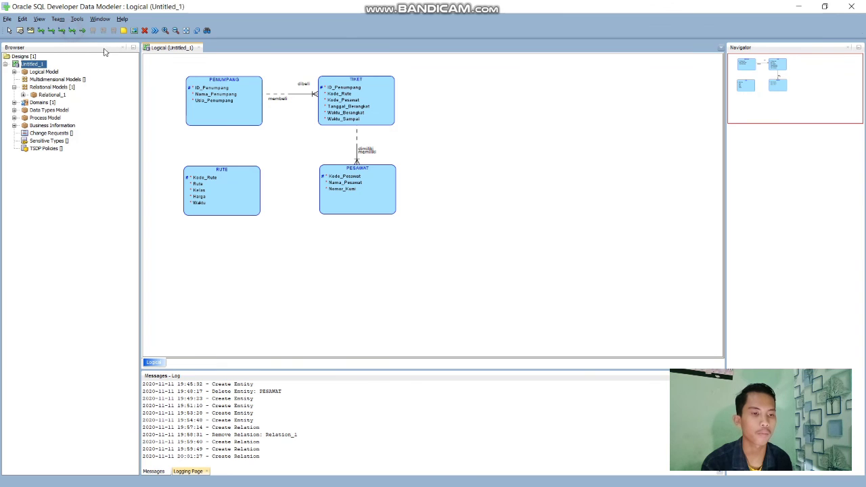
pyautogui.click(250, 185)
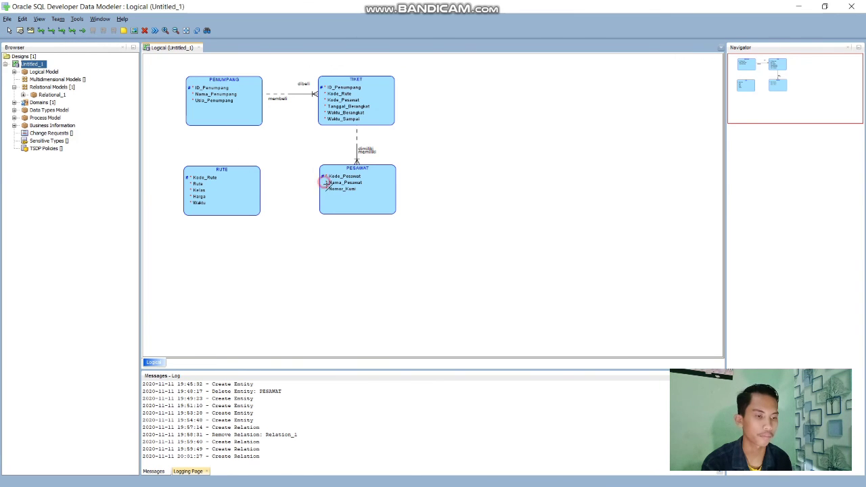
pyautogui.click(328, 181)
# Step: Name the RUTE–PESAWAT relation tujuan on the source side and menuju on the target side
pyautogui.click(442, 234)
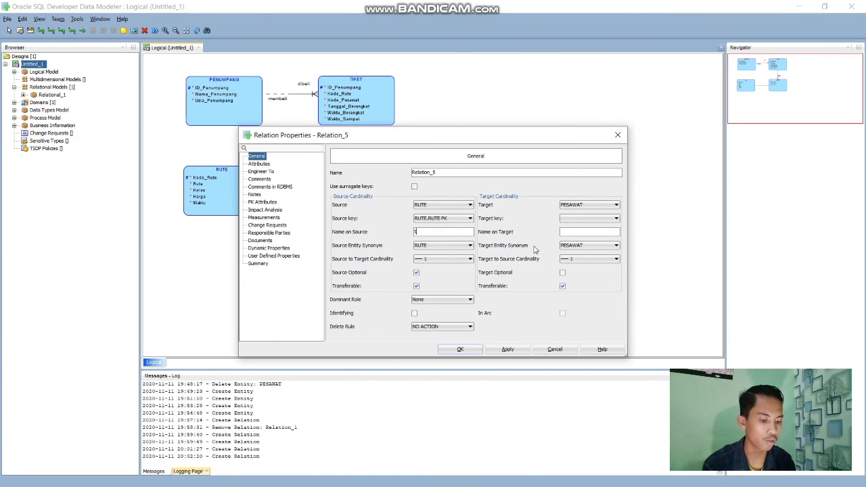
pyautogui.write('lujuan')
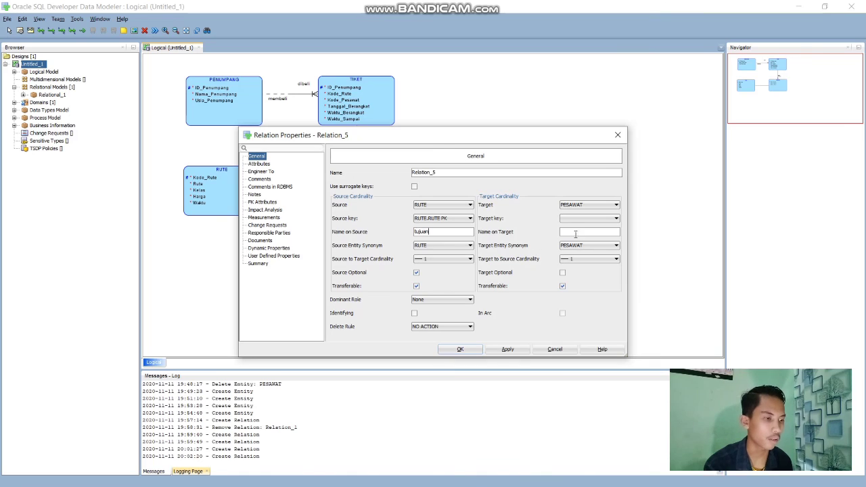
pyautogui.click(590, 233)
pyautogui.write('men')
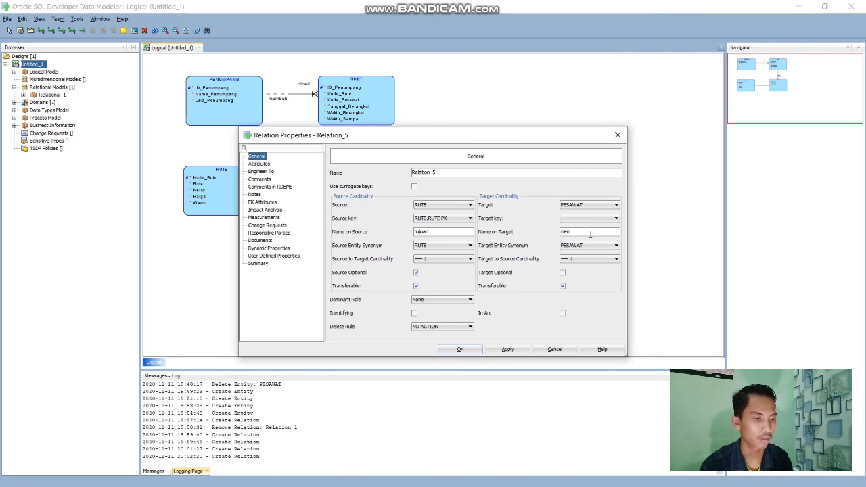
pyautogui.write('uju')
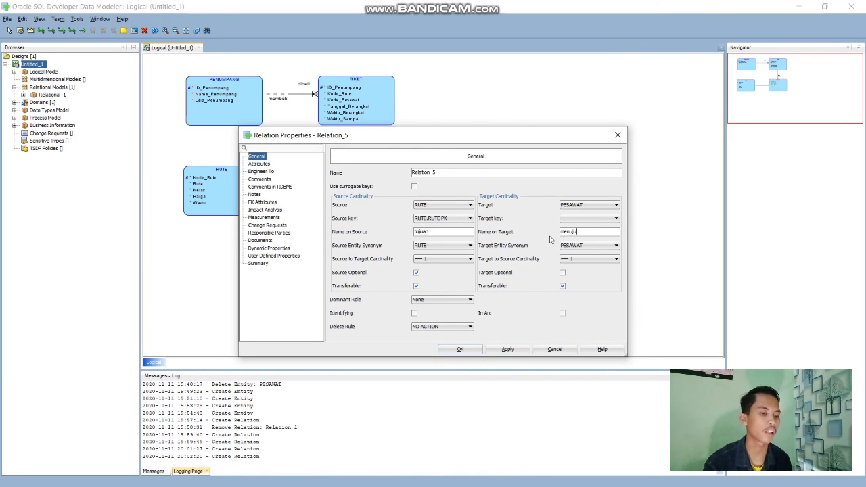
# Step: Mark the RUTE–PESAWAT relation as identifying and save its properties
pyautogui.click(414, 314)
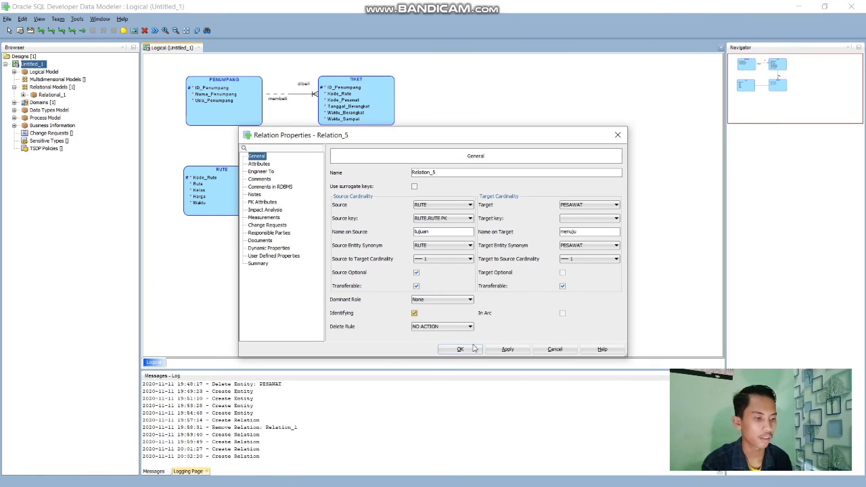
pyautogui.click(512, 350)
pyautogui.click(460, 349)
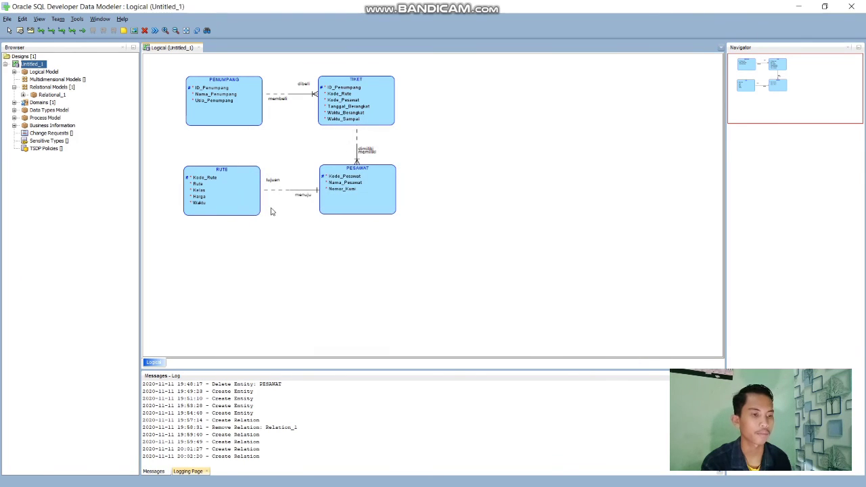